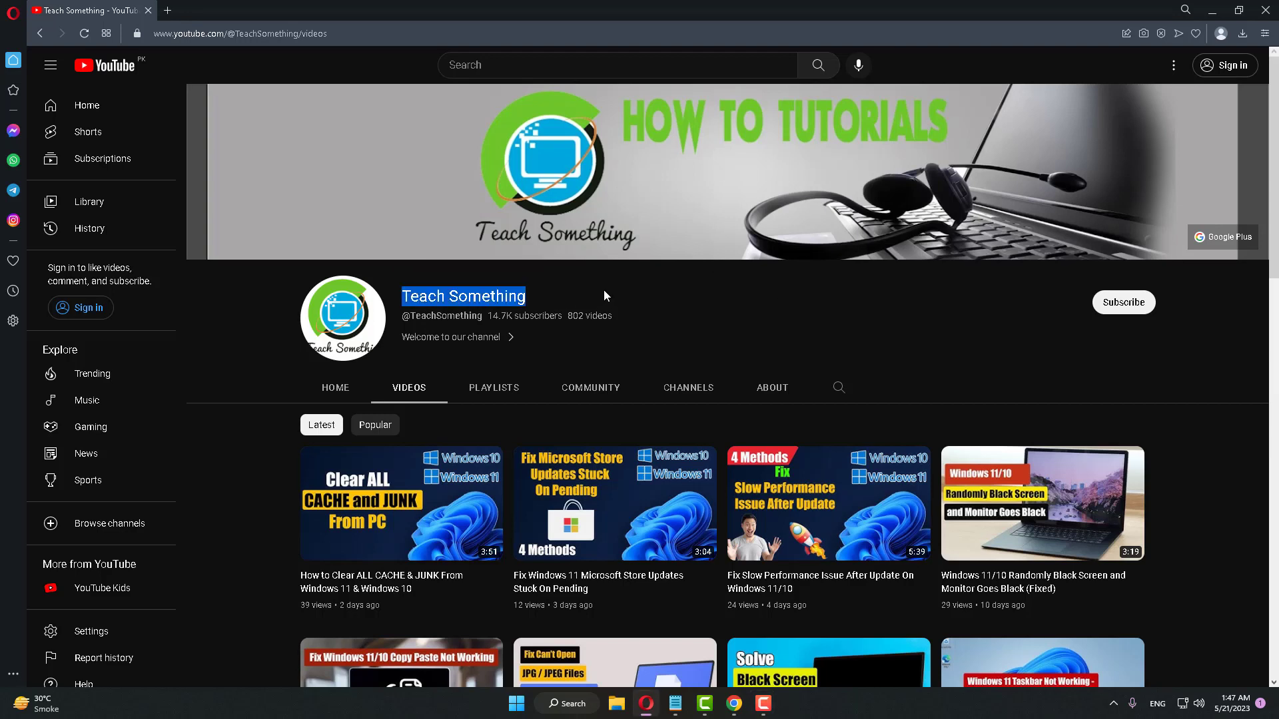
- Bring up the Notepad note with the video title, select the title, then minimise the note
click(604, 291)
click(674, 703)
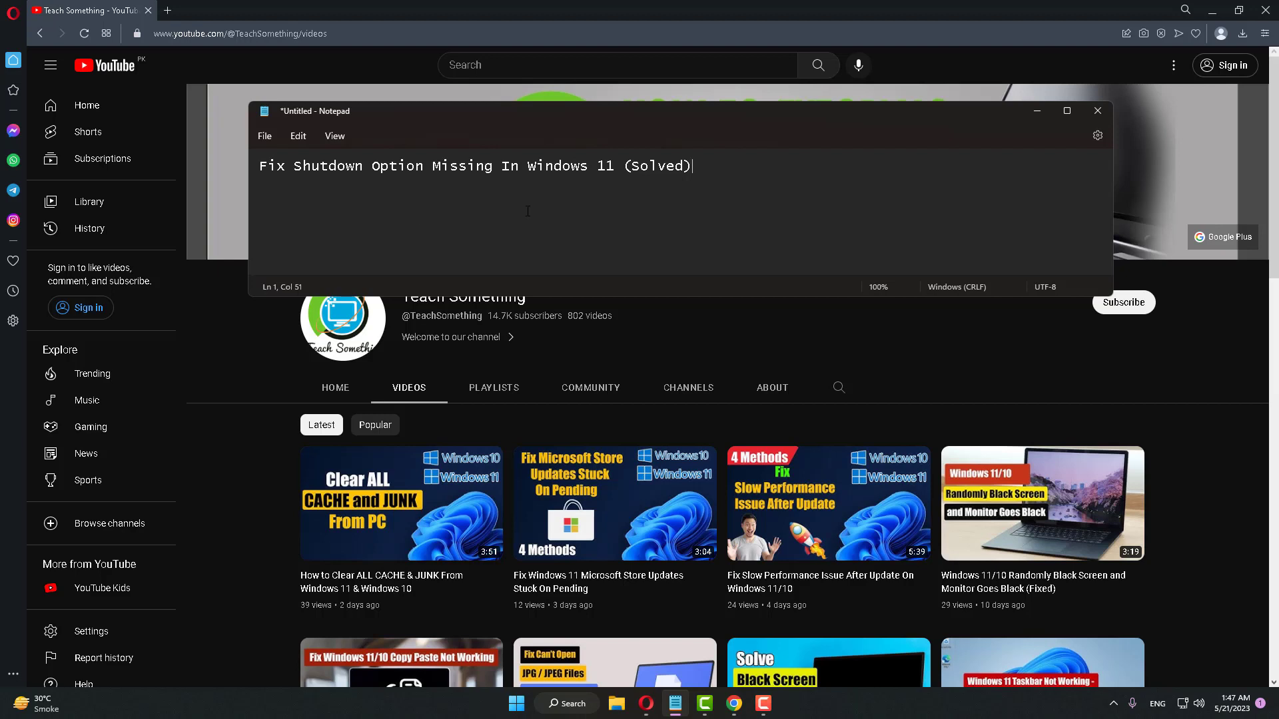
drag(713, 173, 237, 173)
click(414, 174)
click(1036, 112)
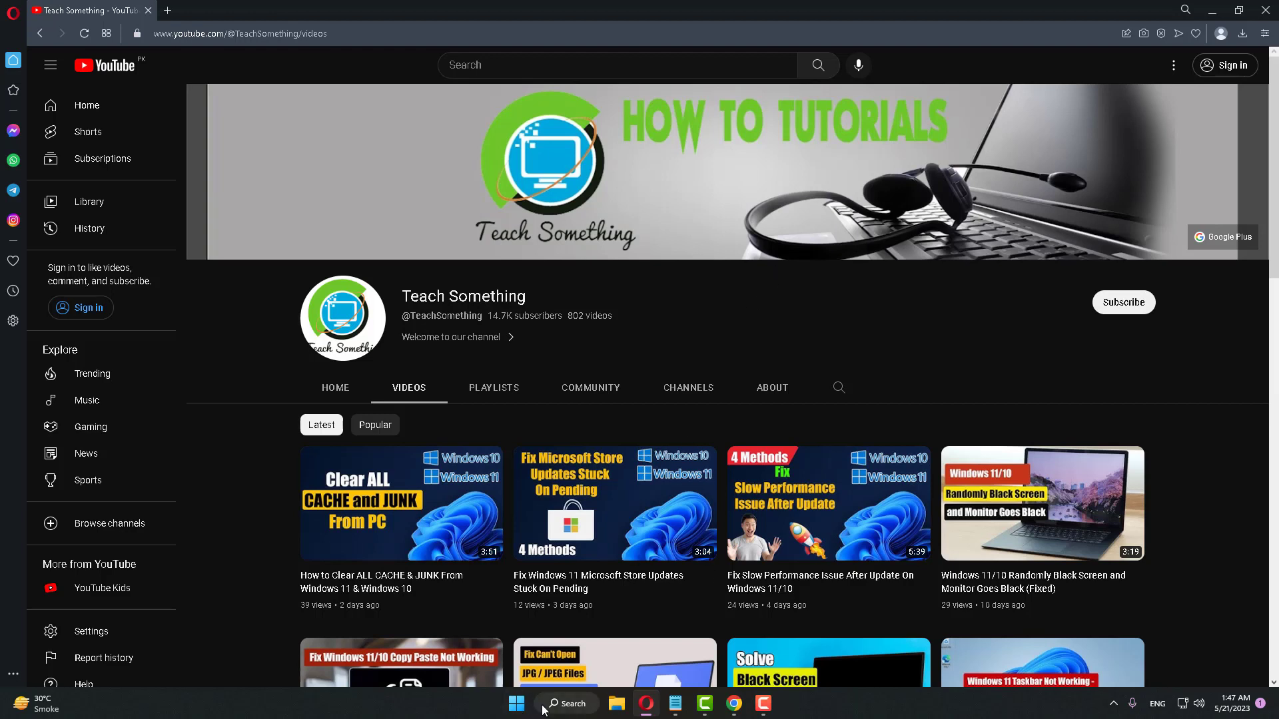
- Search Windows for gpedit.msc and open the Edit group policy result
click(571, 707)
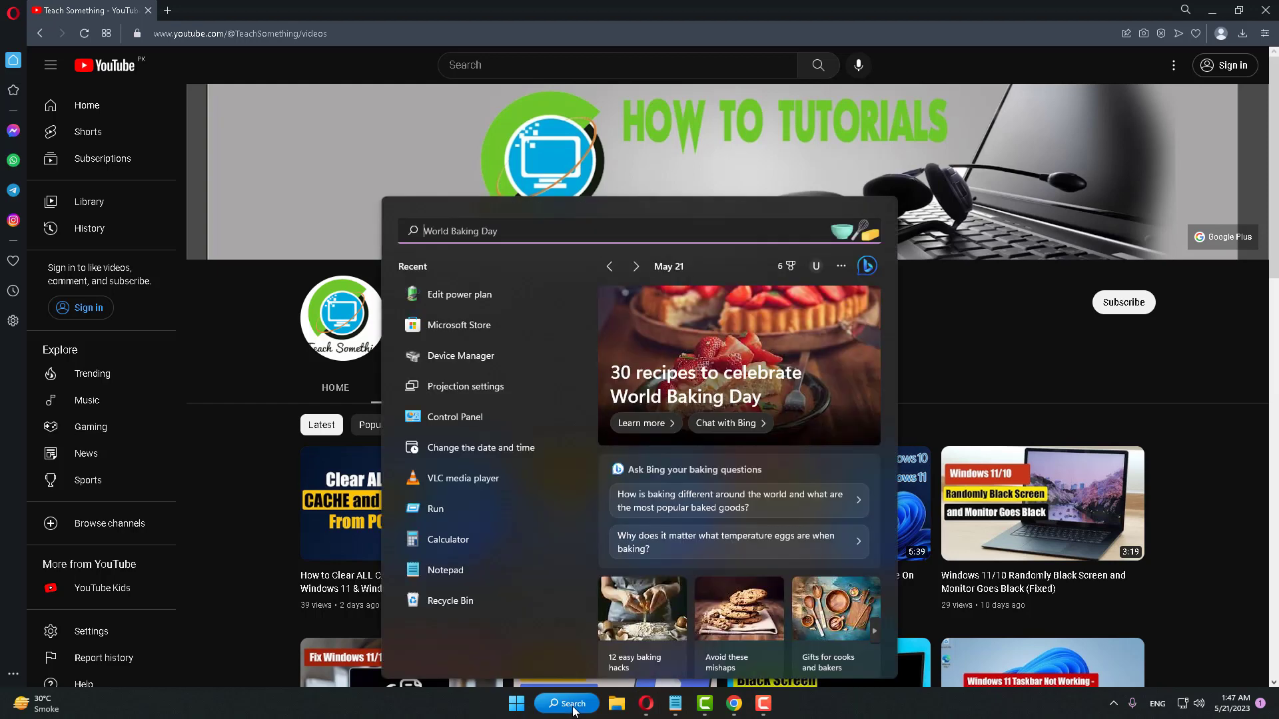
text(gpedit.)
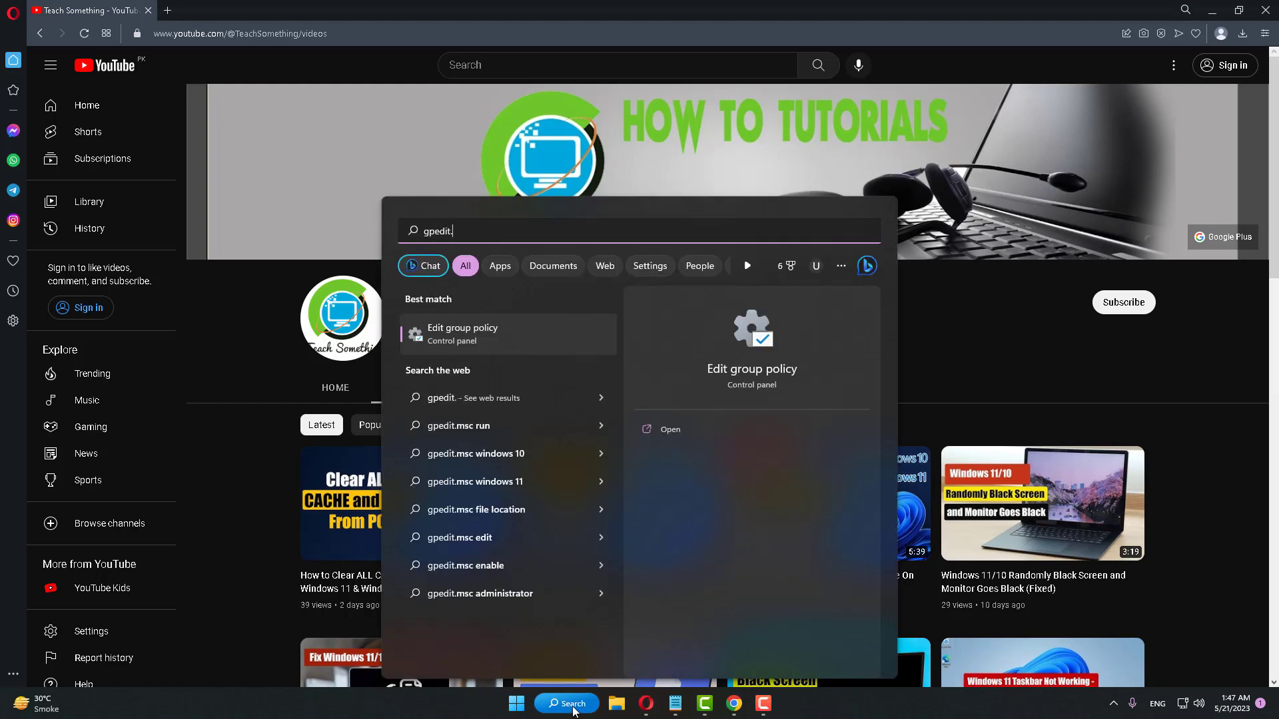
text(msc)
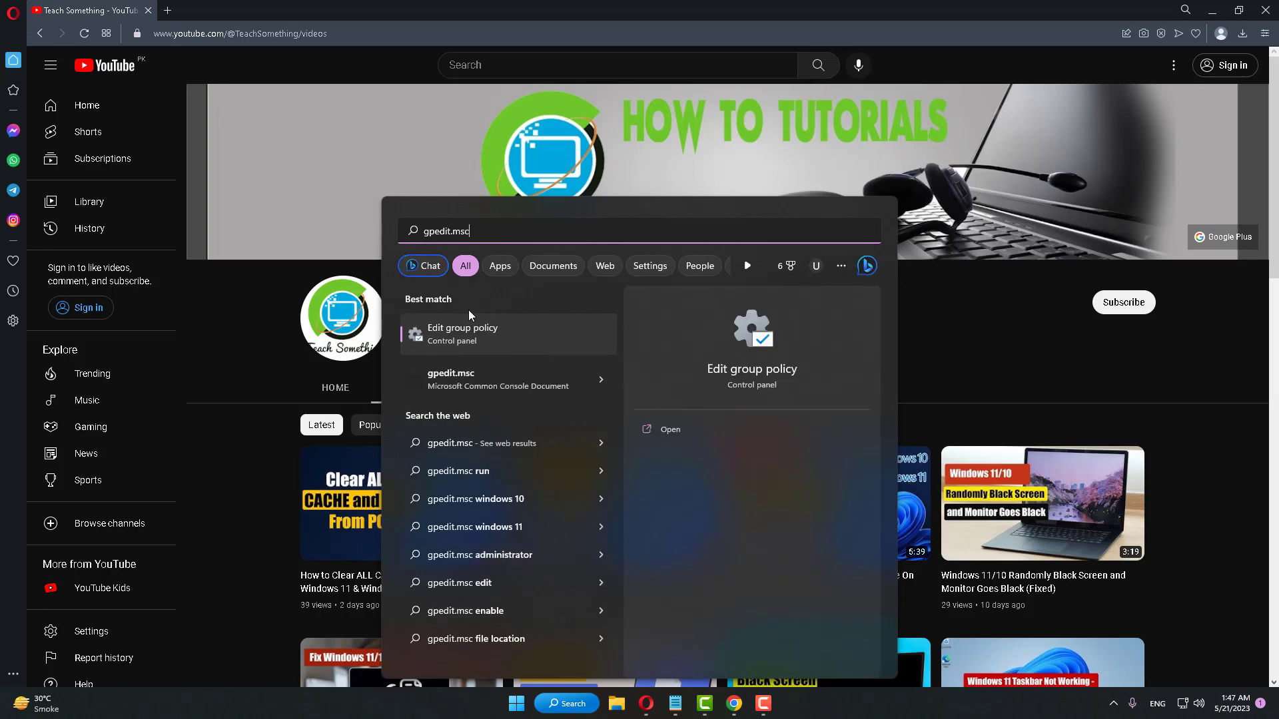
click(453, 333)
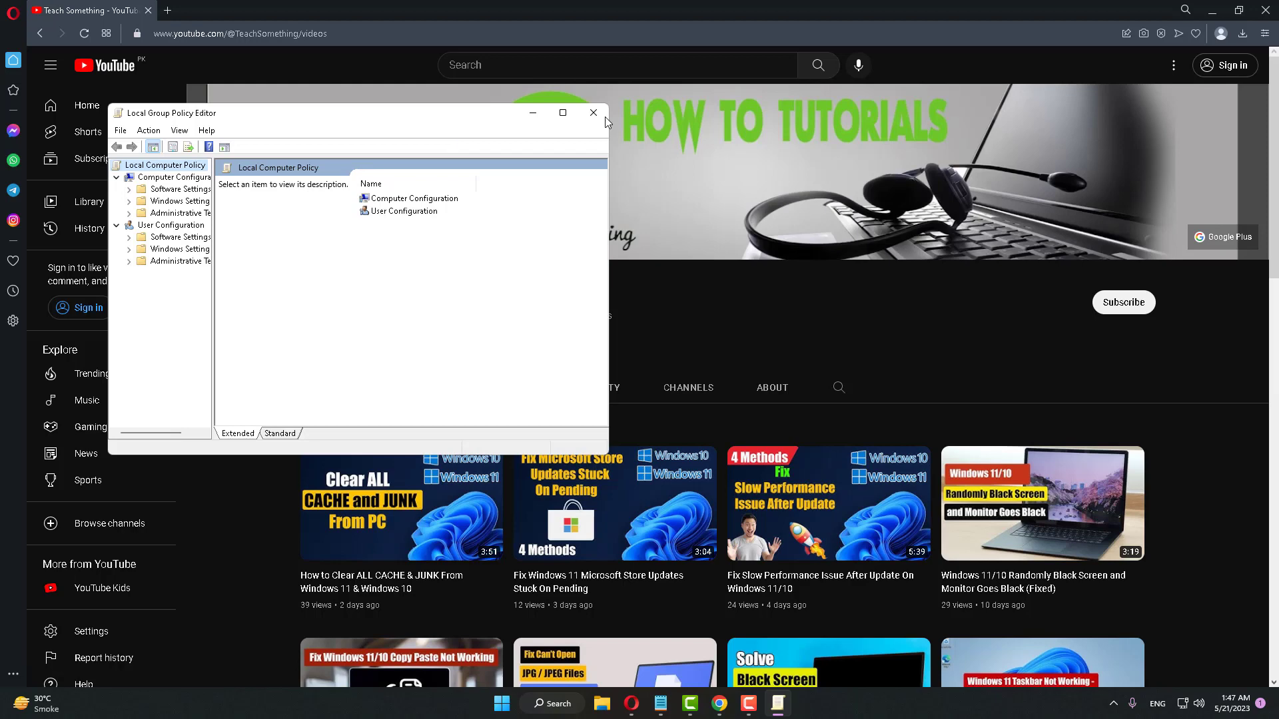
- Maximise the editor, widen the tree, and show User Configuration > Administrative Templates > Start Menu and Taskbar
click(562, 113)
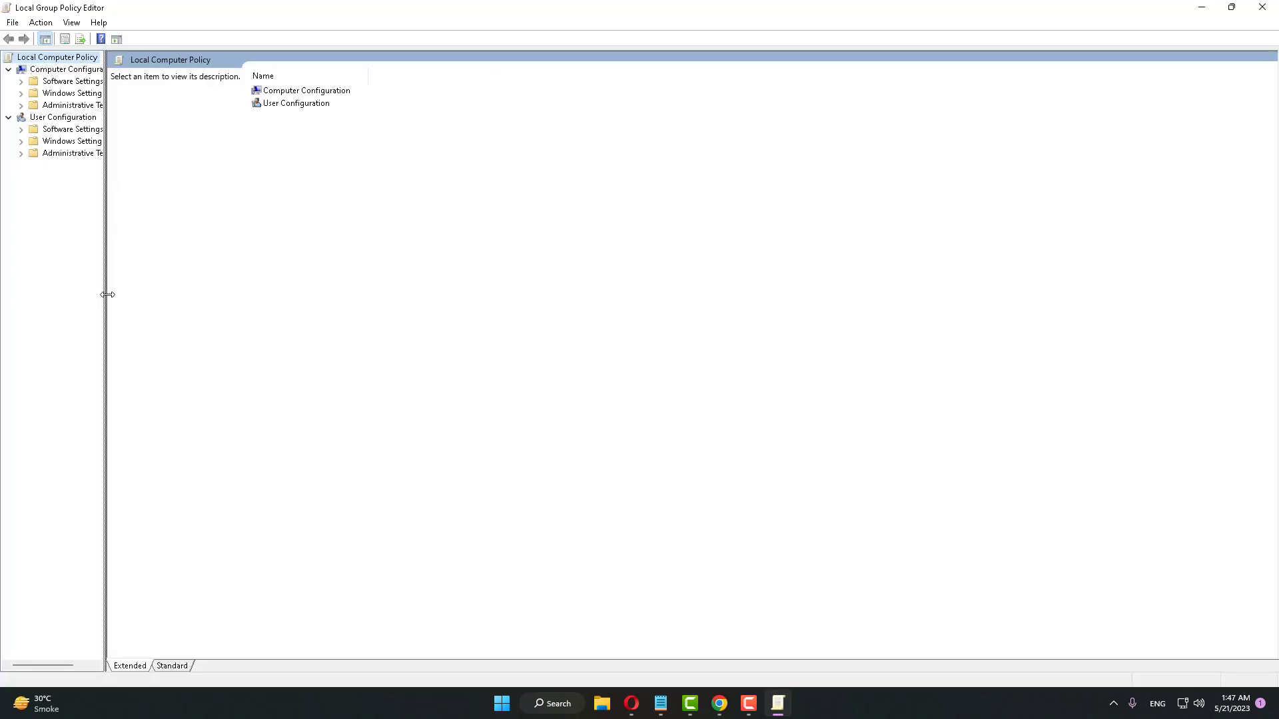
drag(108, 294, 233, 296)
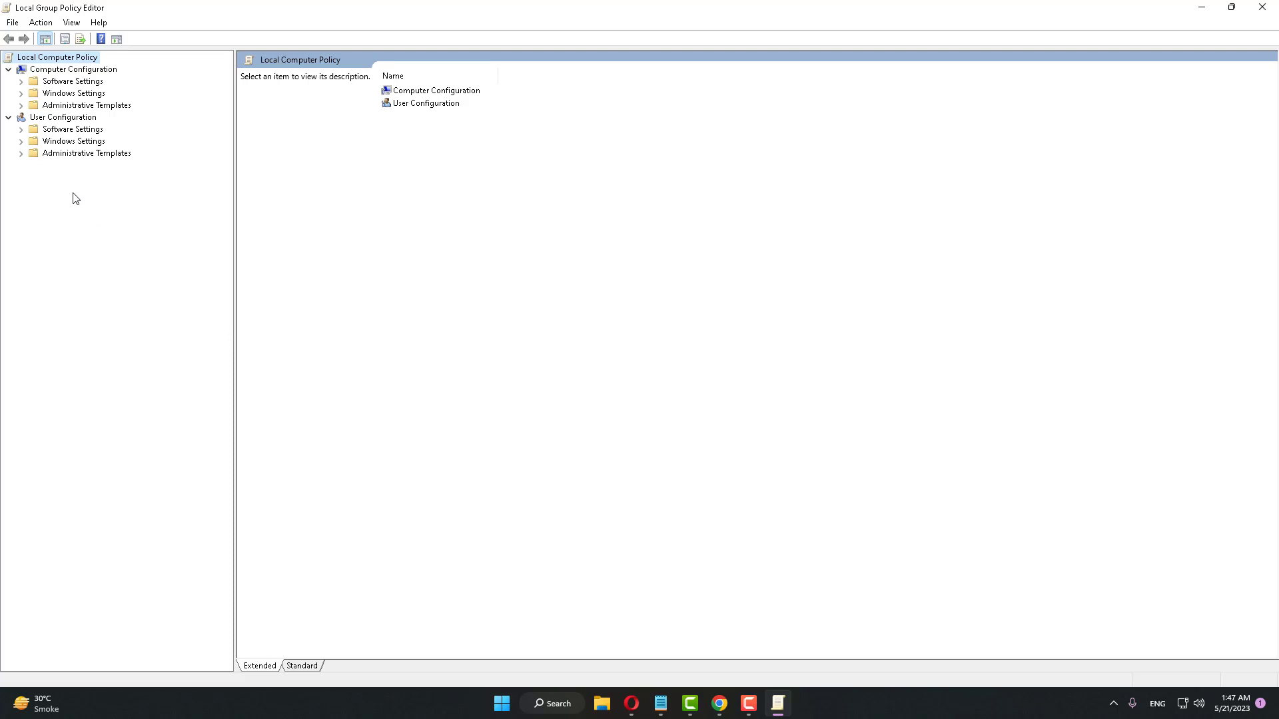
click(78, 155)
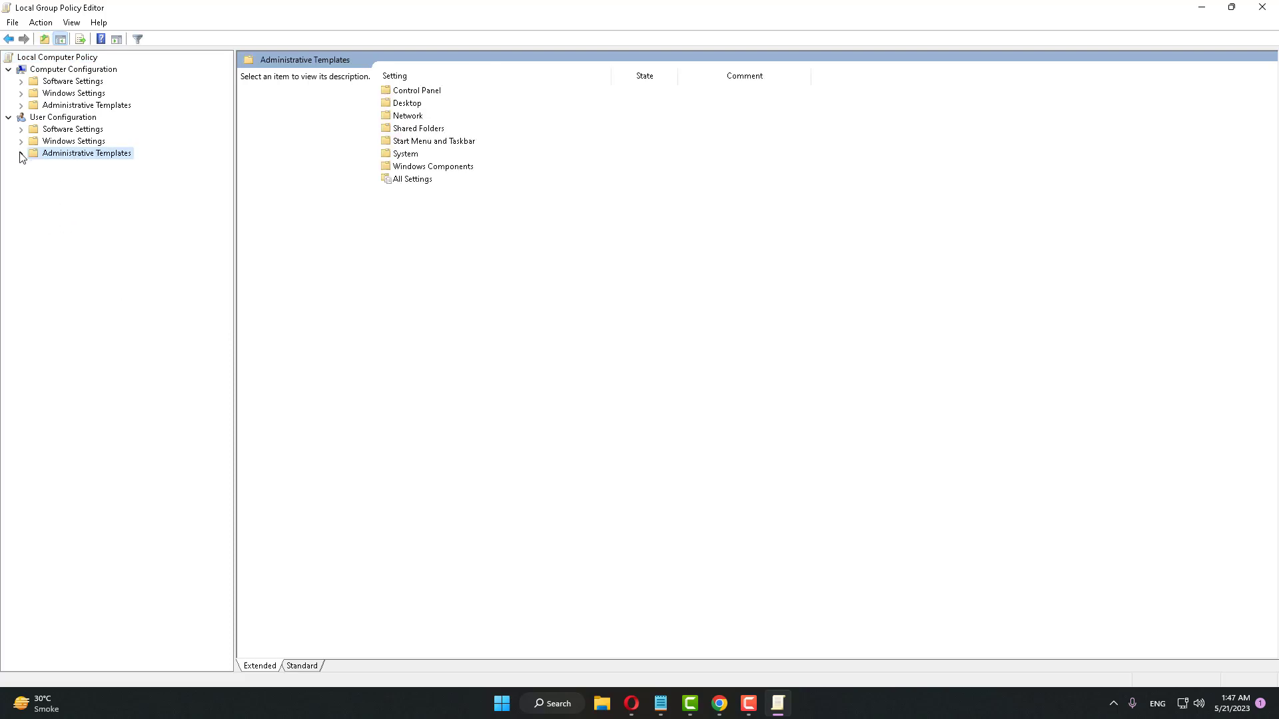
click(21, 154)
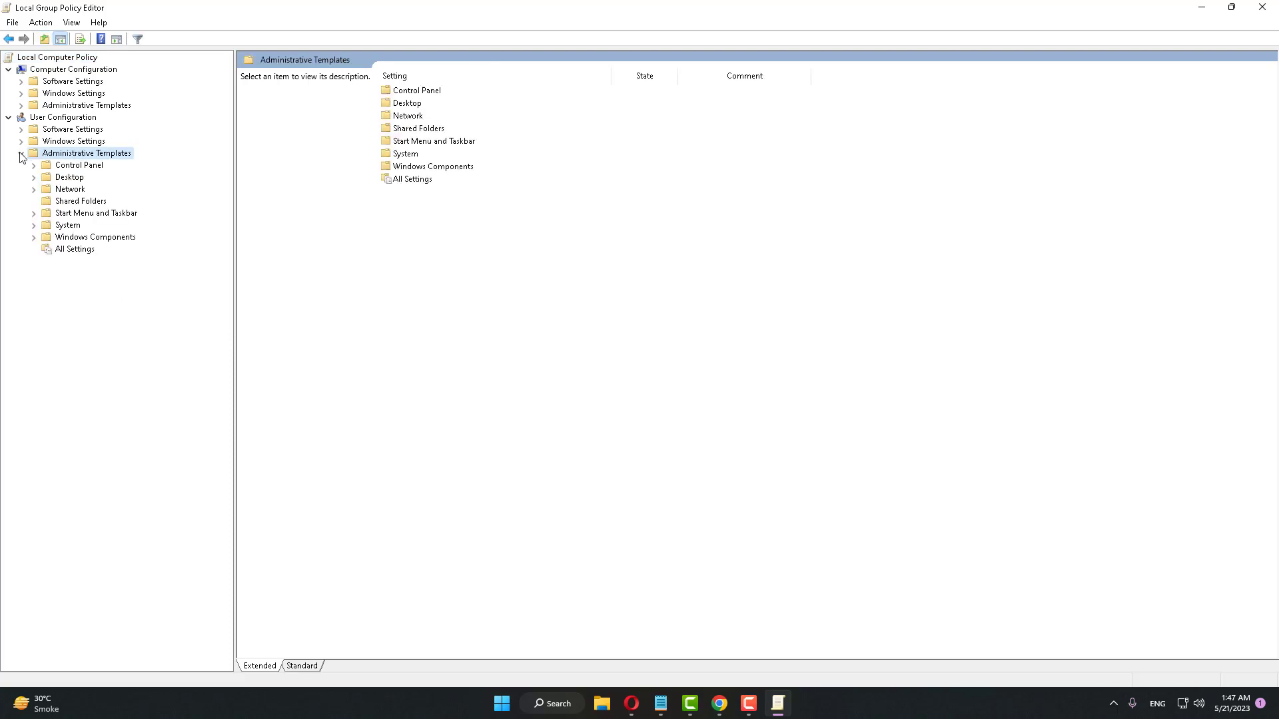
click(97, 215)
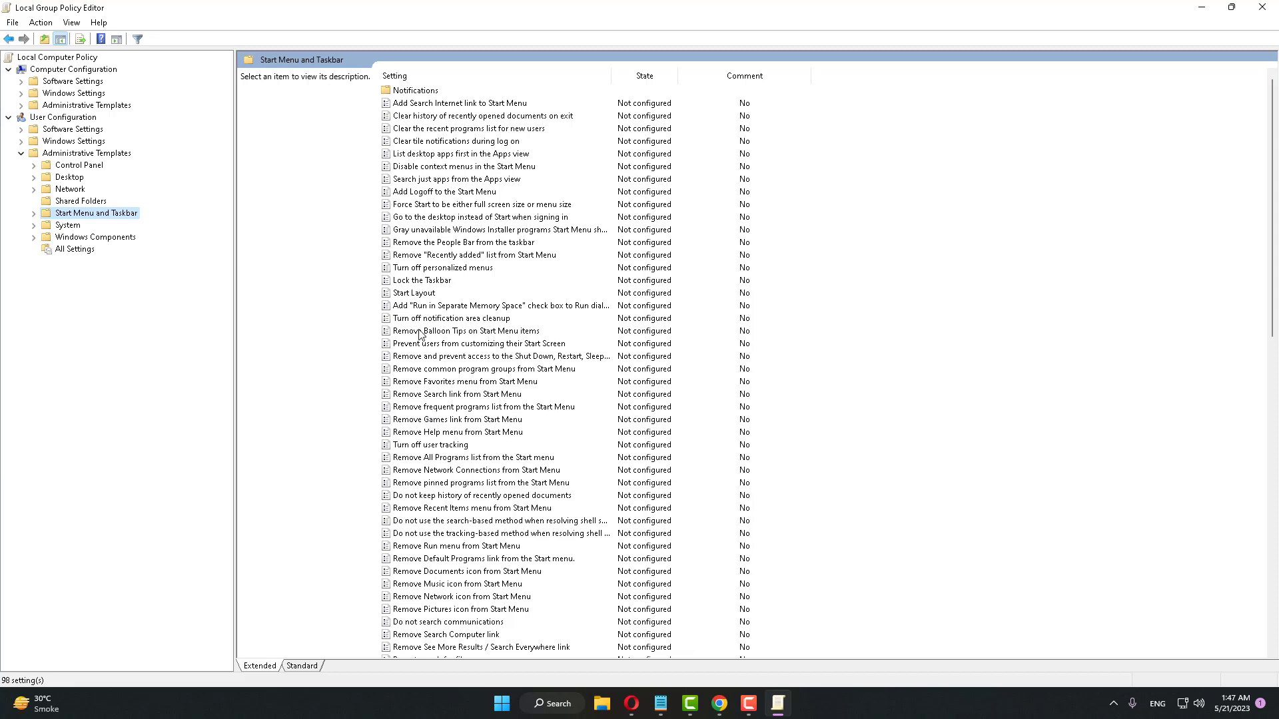
- Leave the 'Remove and prevent access to the Shut Down…' policy at Not Configured and apply it
double_click(457, 357)
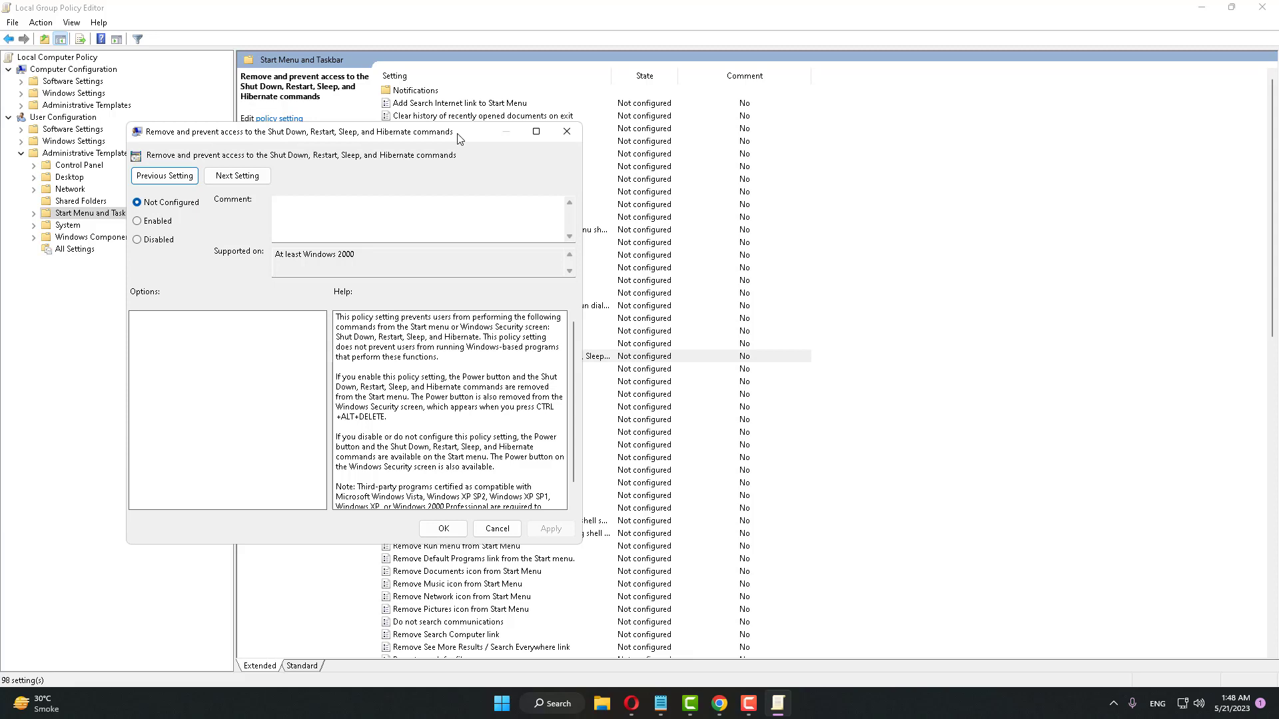
mouse_move(459, 138)
mouse_down()
mouse_move(366, 138)
mouse_move(455, 138)
mouse_up()
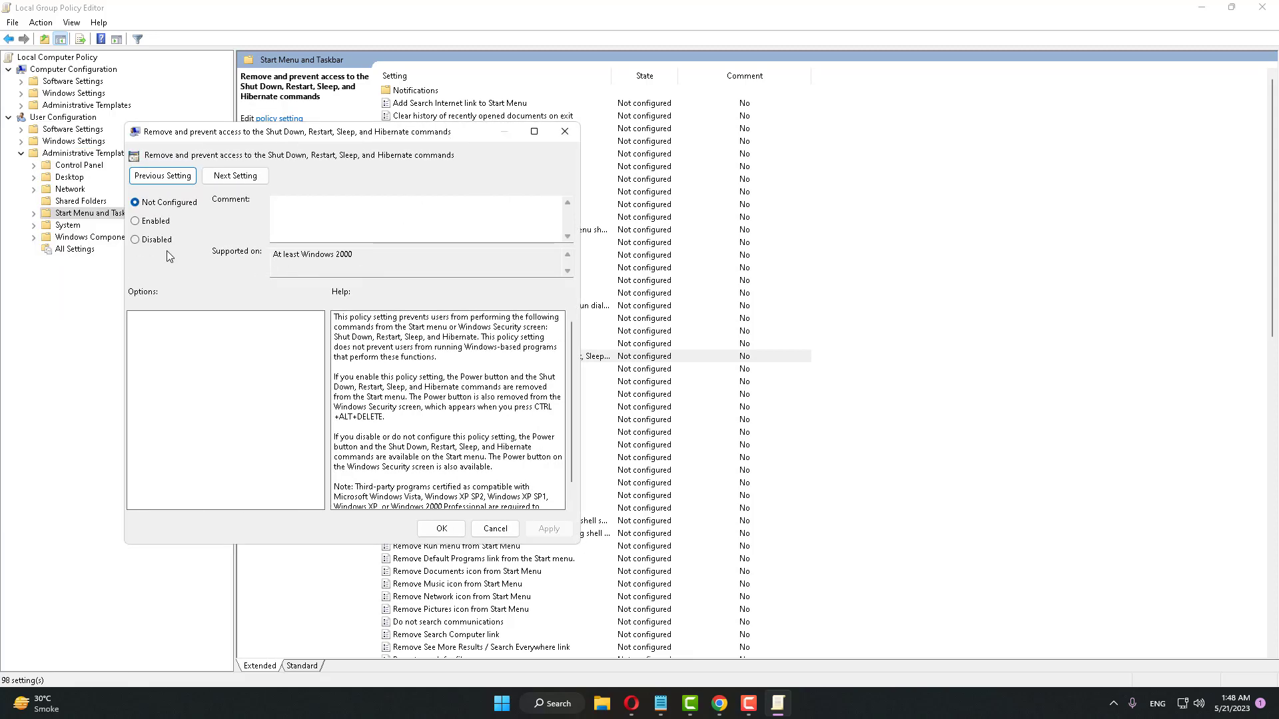
click(167, 204)
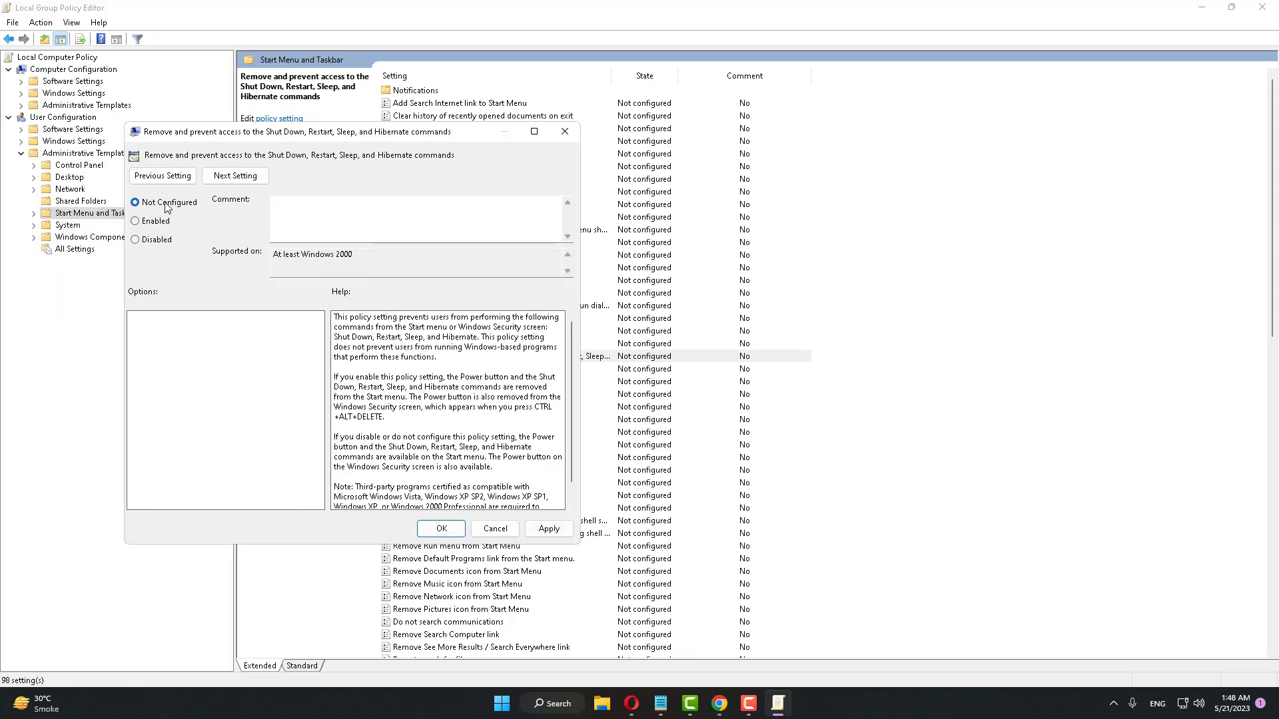
click(137, 222)
click(140, 240)
click(148, 204)
click(546, 530)
click(441, 529)
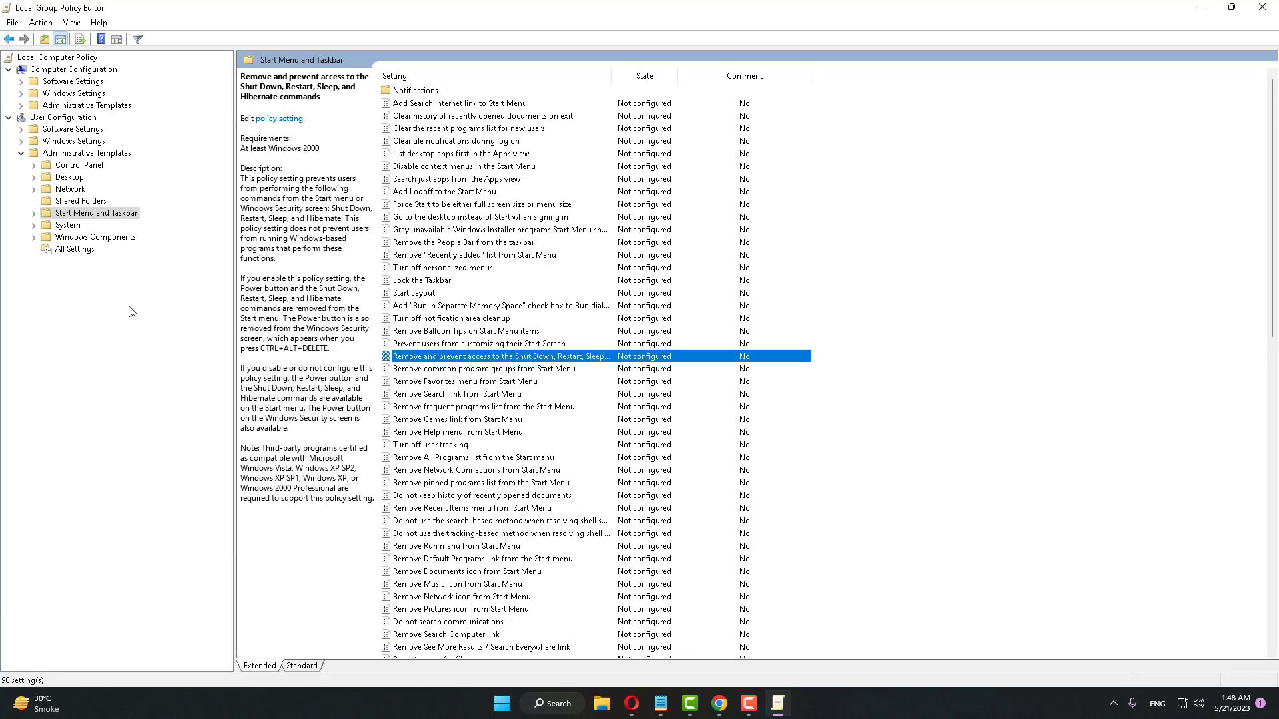
- Collapse User Configuration in the tree and close the Group Policy Editor
click(21, 153)
double_click(13, 120)
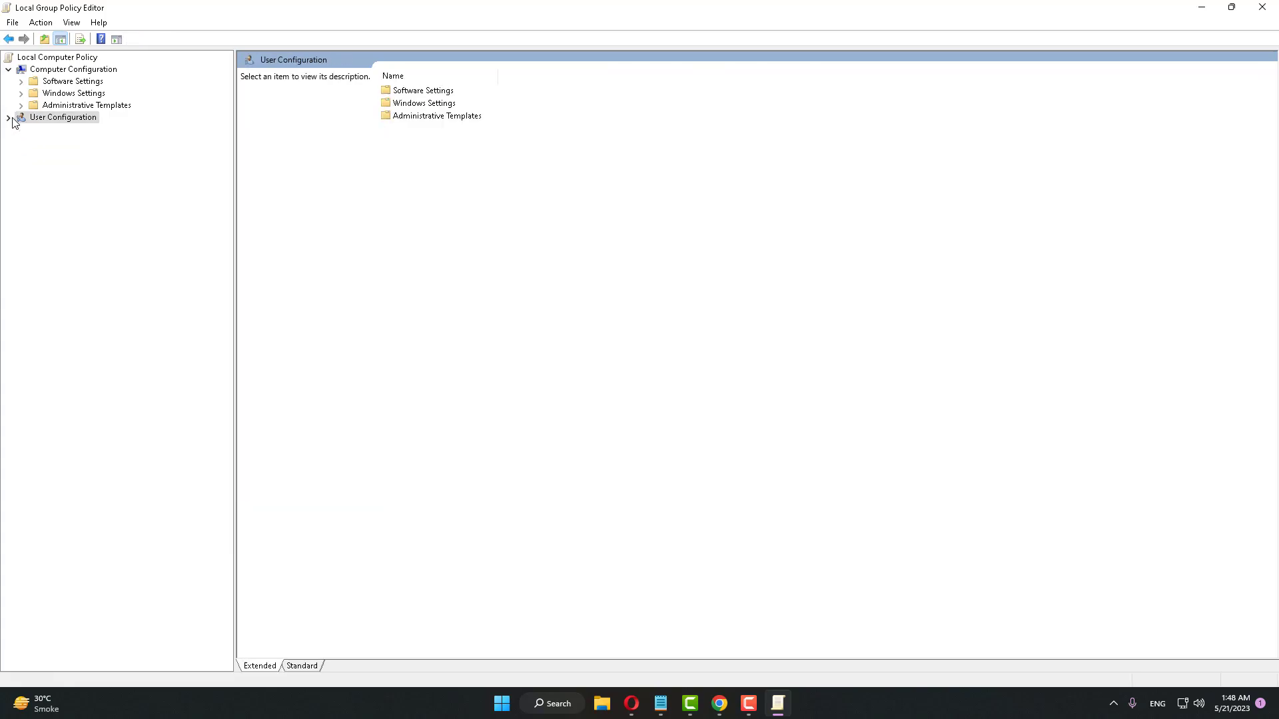
click(1262, 7)
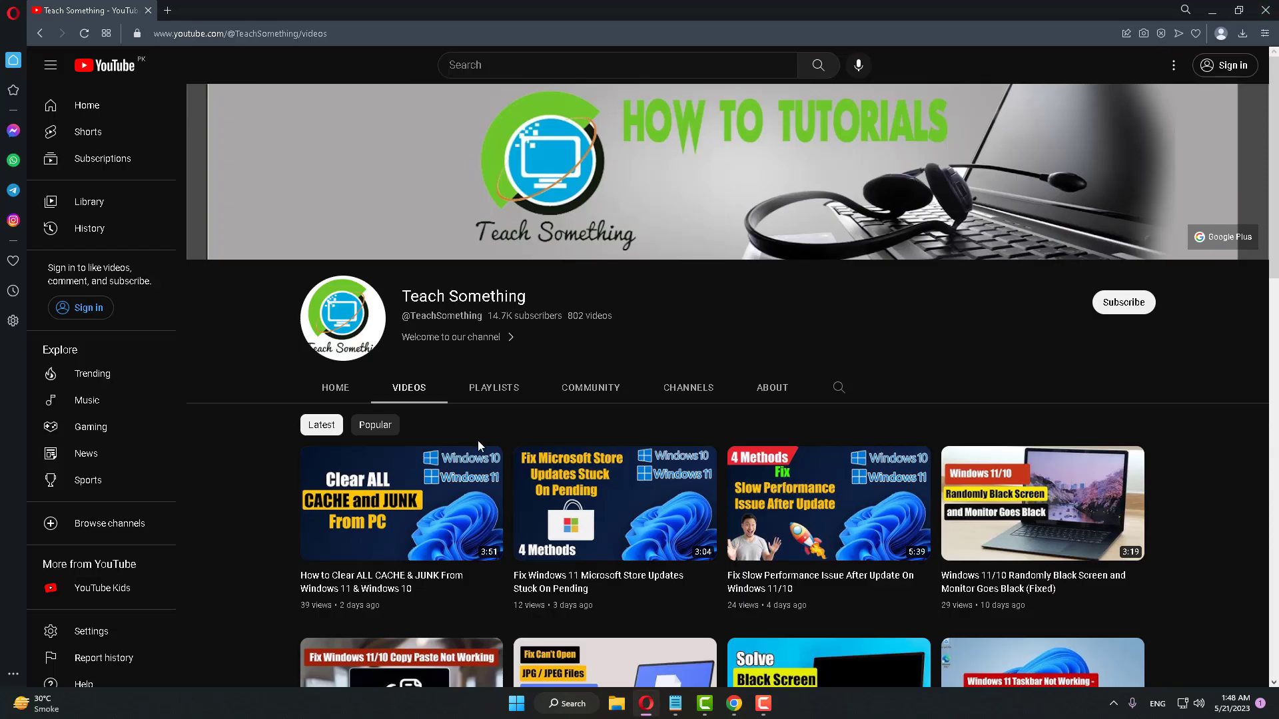
- Launch Task Manager from the Start button's quick-access menu and bring up Run new task
right_click(518, 711)
click(487, 542)
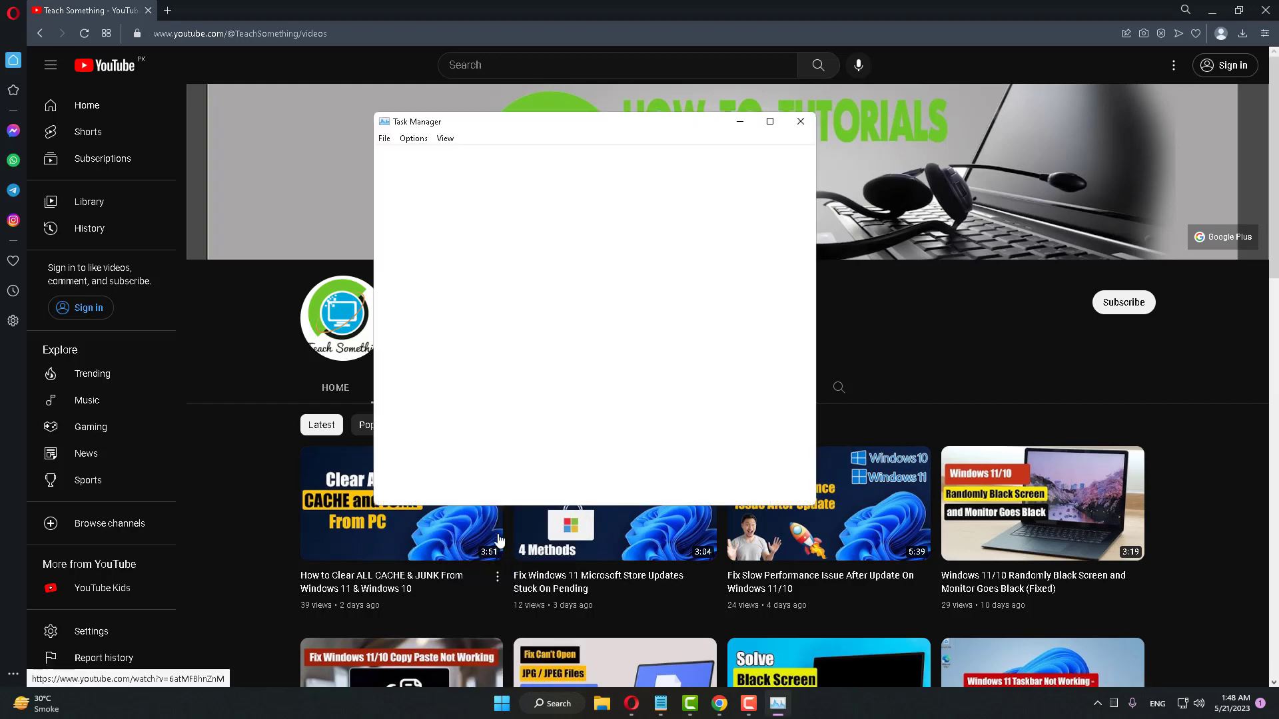
click(386, 140)
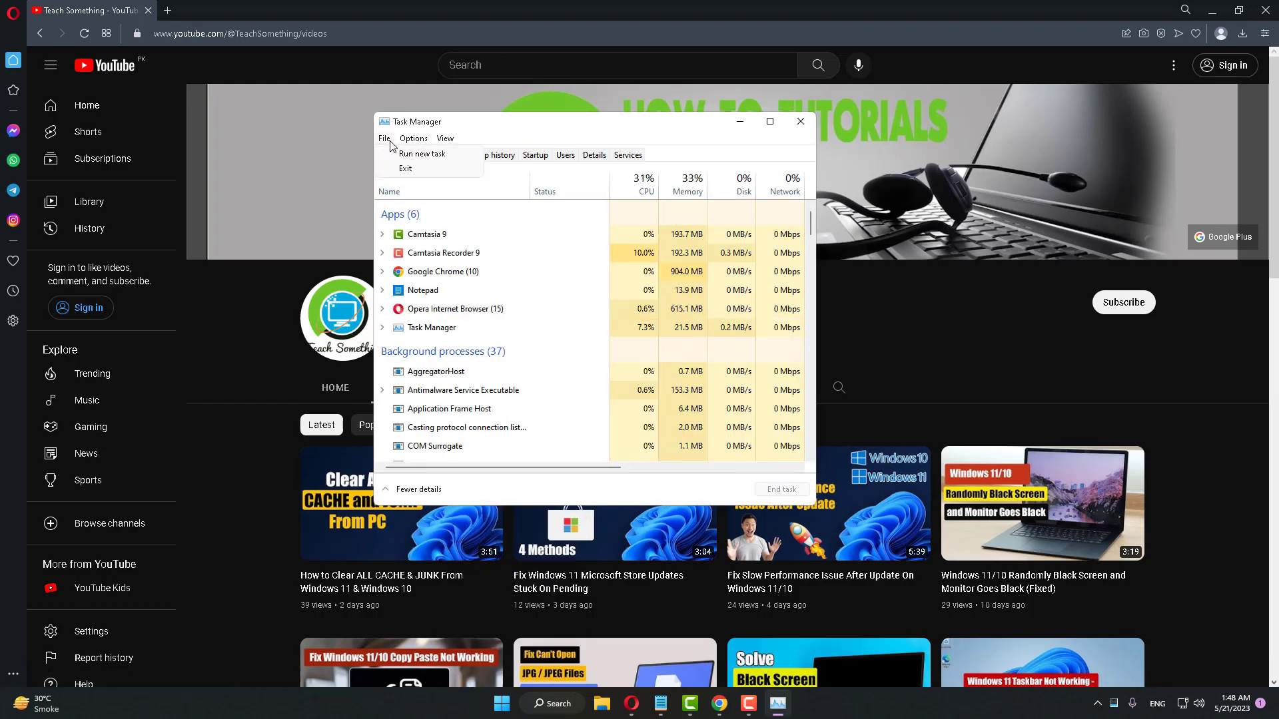
click(422, 155)
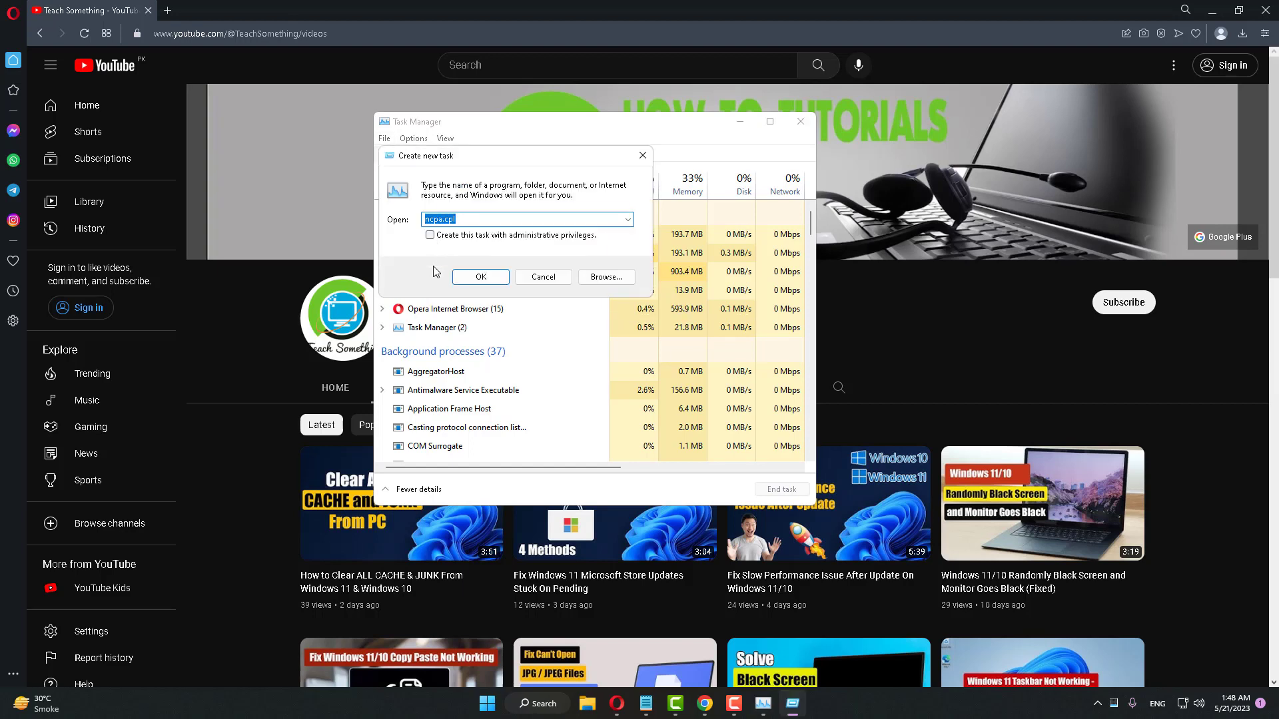
- Enter shutdown -r -f -t 00 with administrative privileges ticked, then cancel and close Task Manager
text(shutdown)
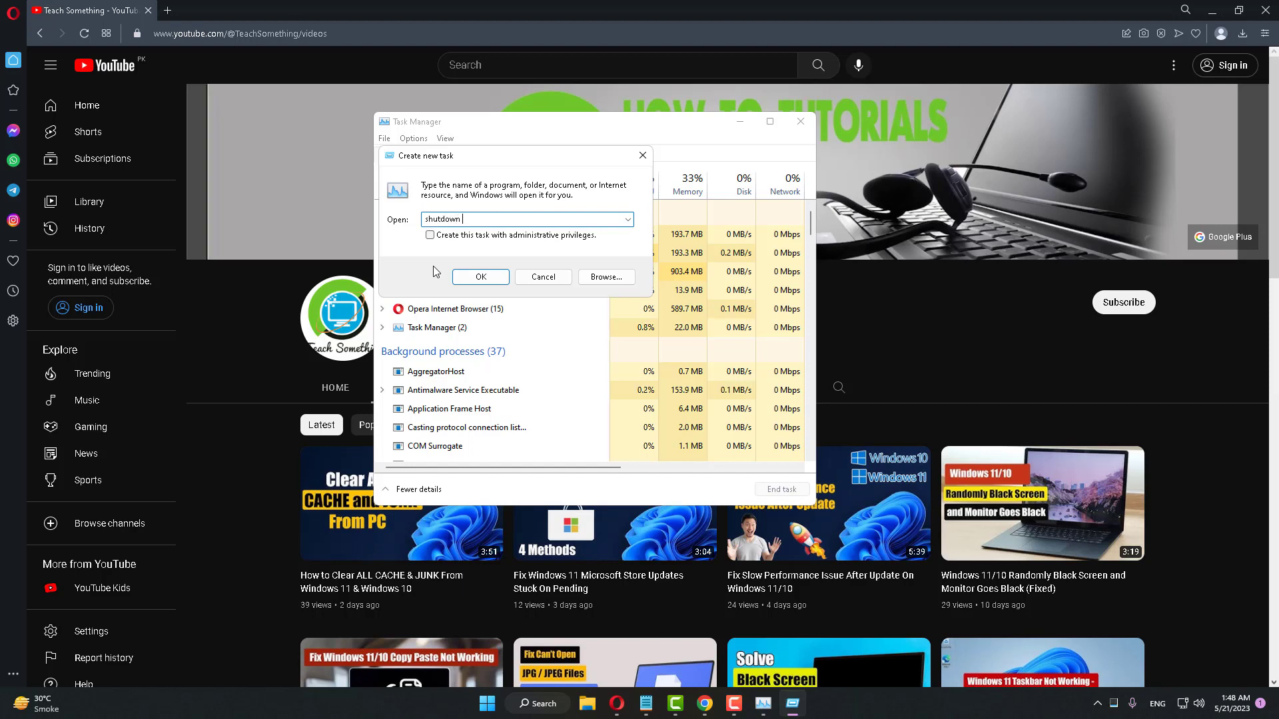
text( -r -f )
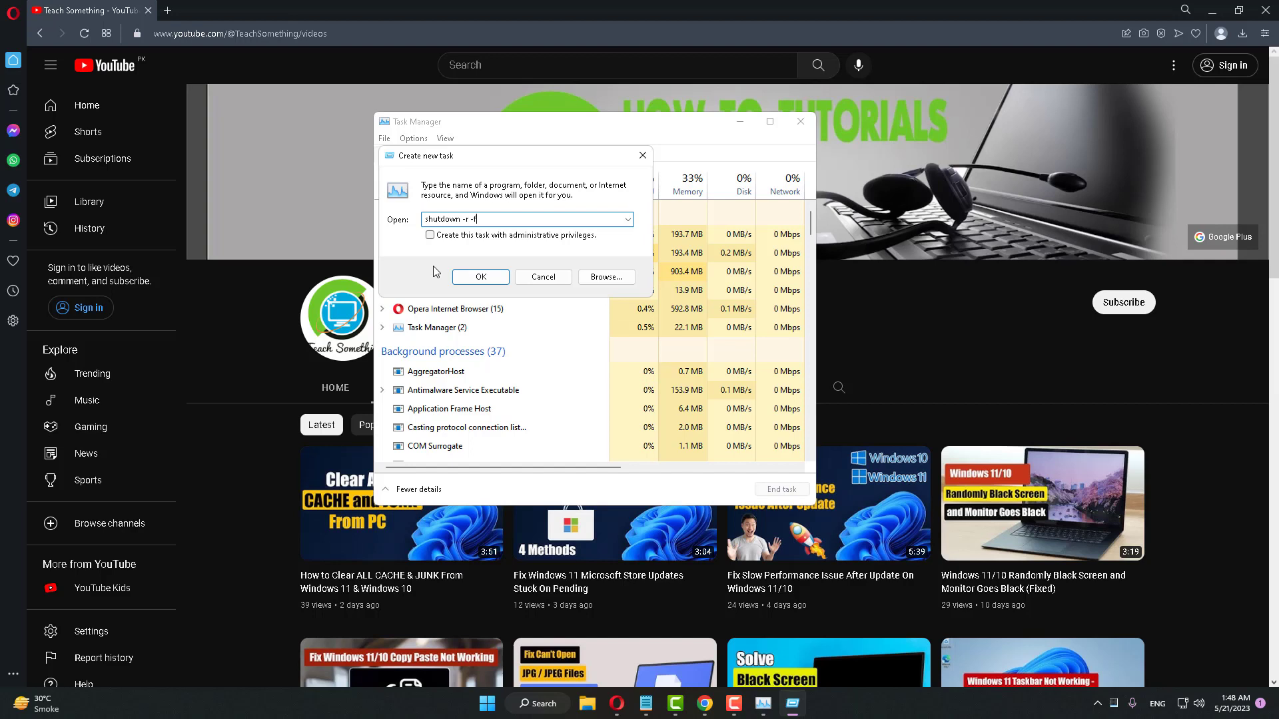
text(-t)
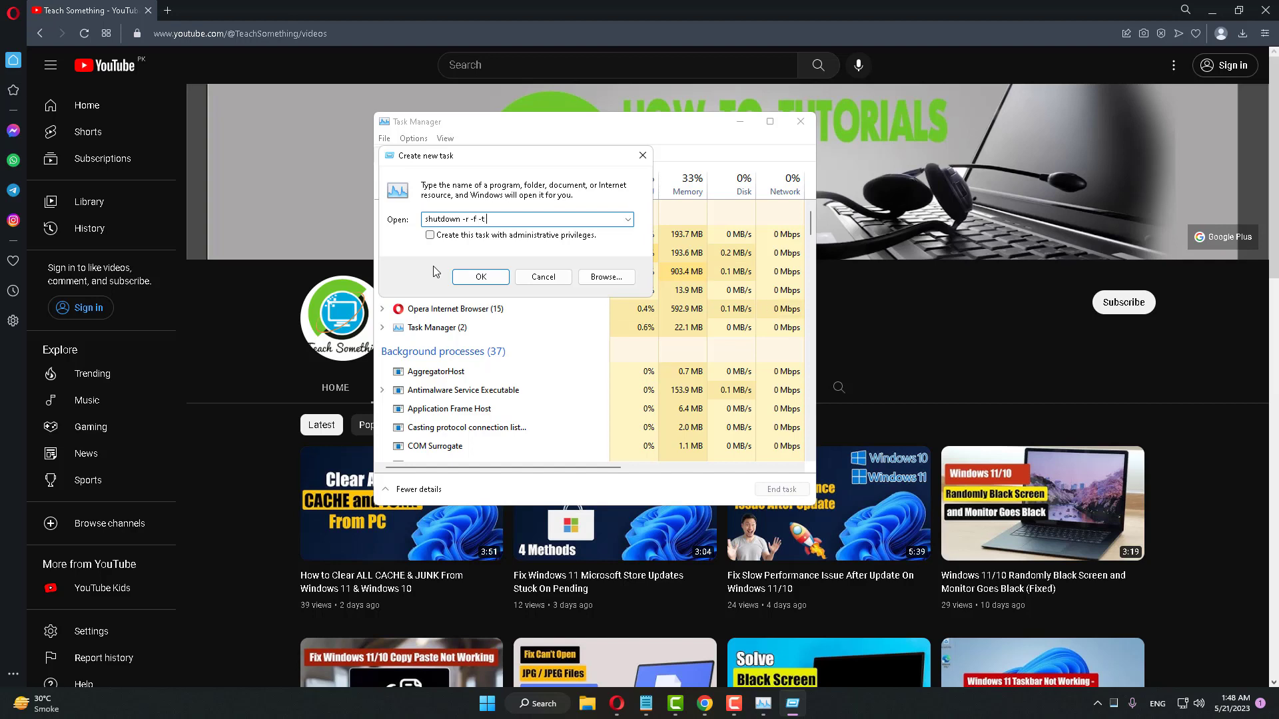
text( 0)
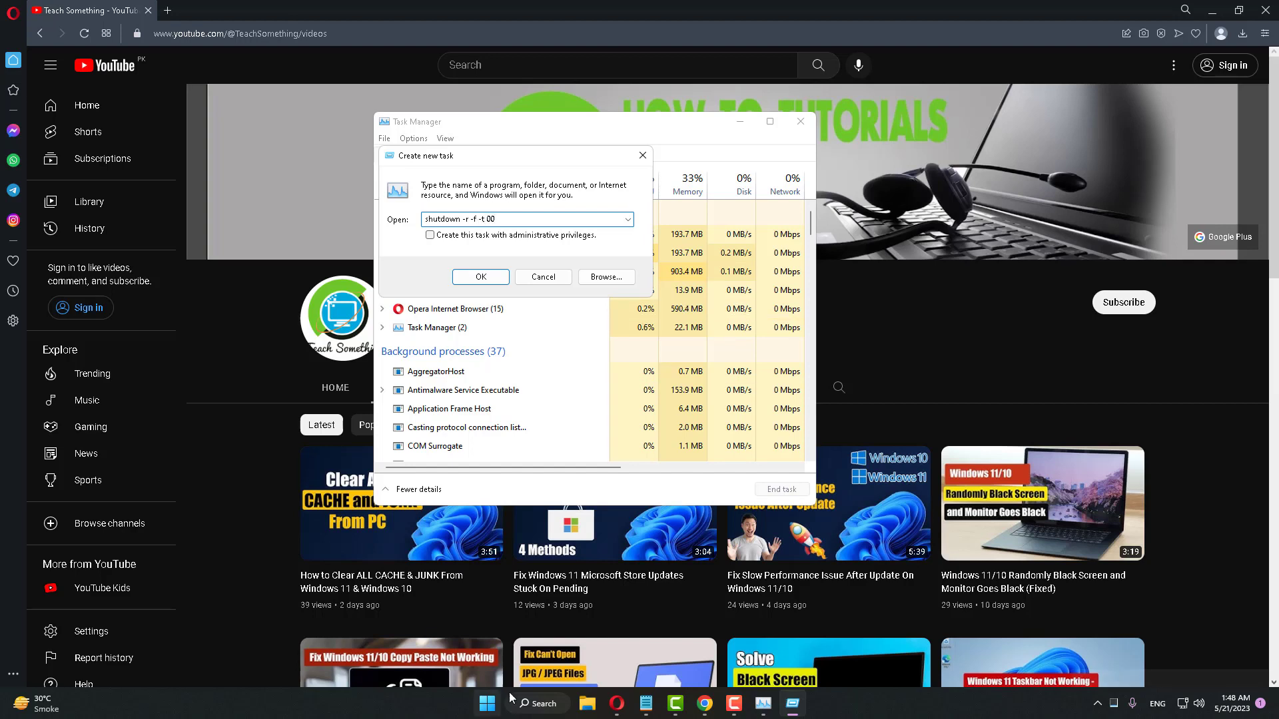
text(0)
click(430, 237)
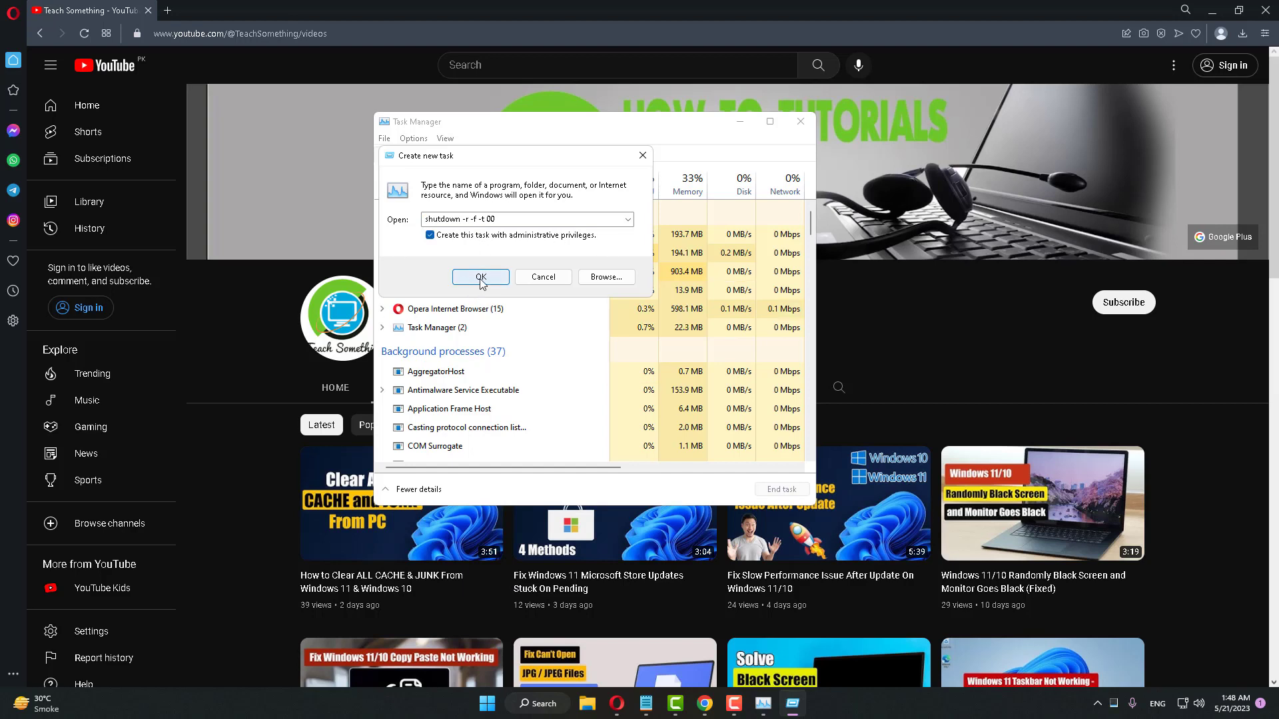
click(542, 278)
click(800, 121)
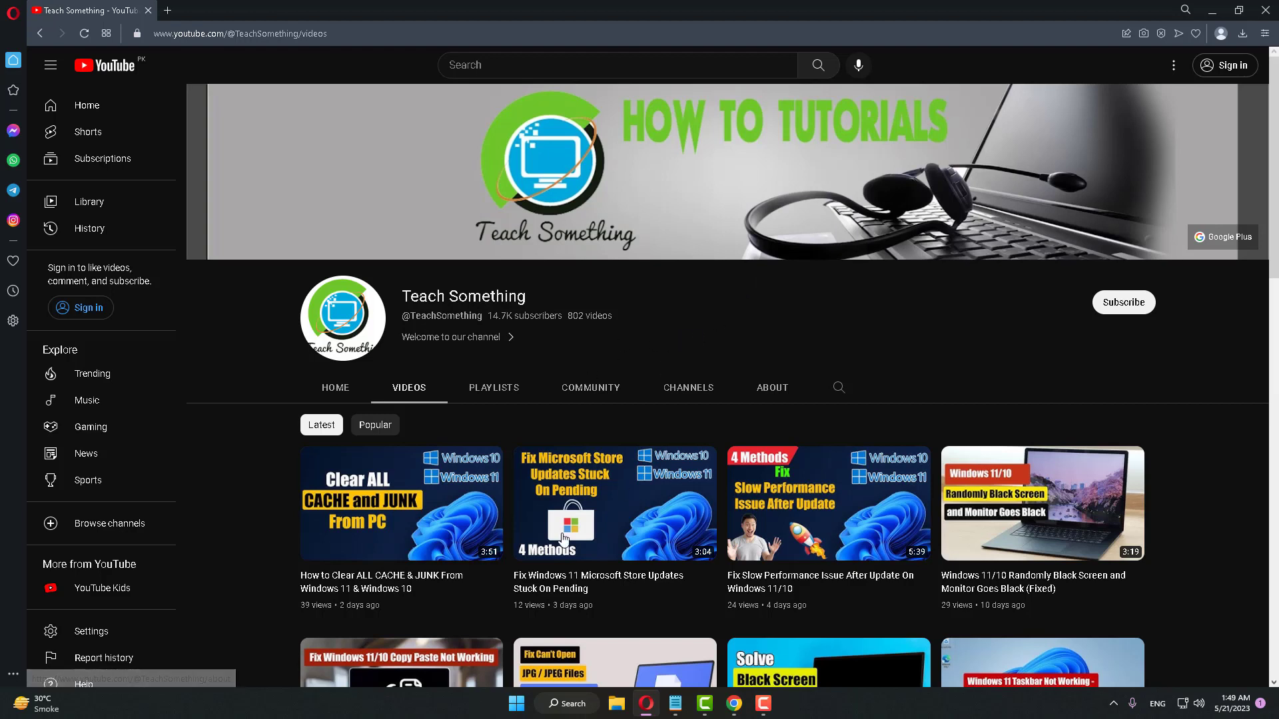
- Open Windows Settings from Start and go to the System > Power page
click(515, 705)
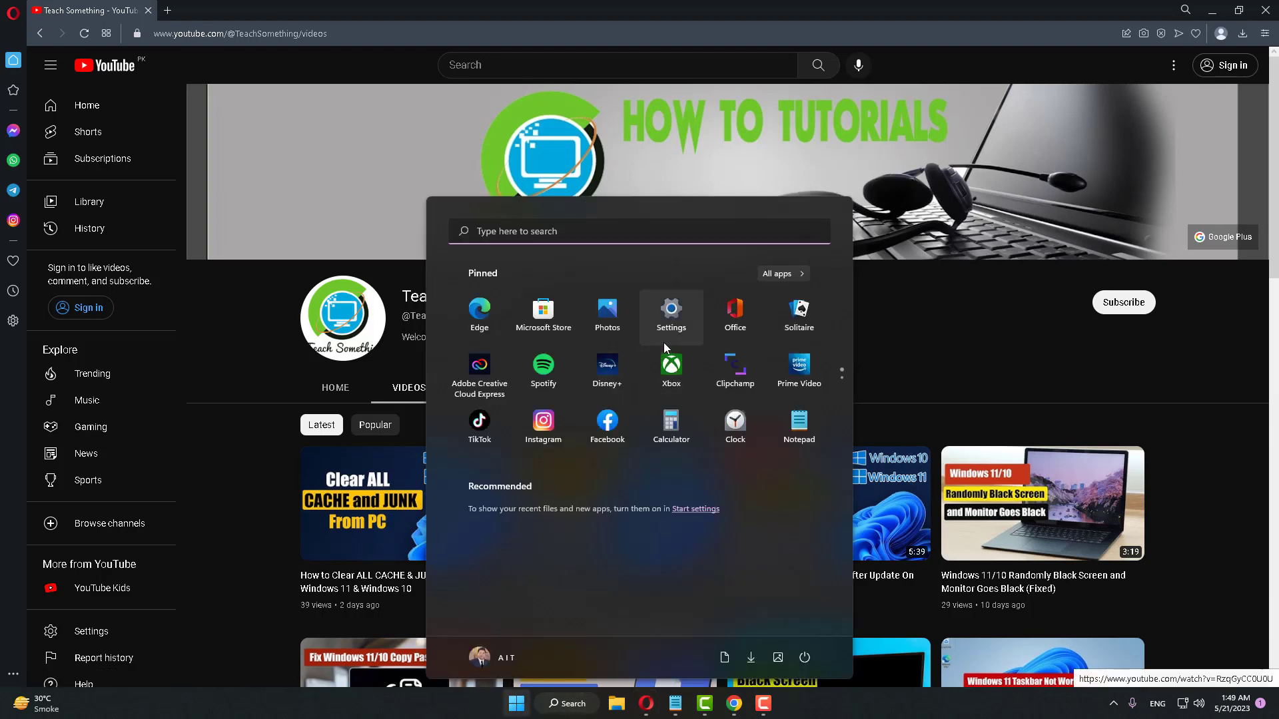
click(670, 313)
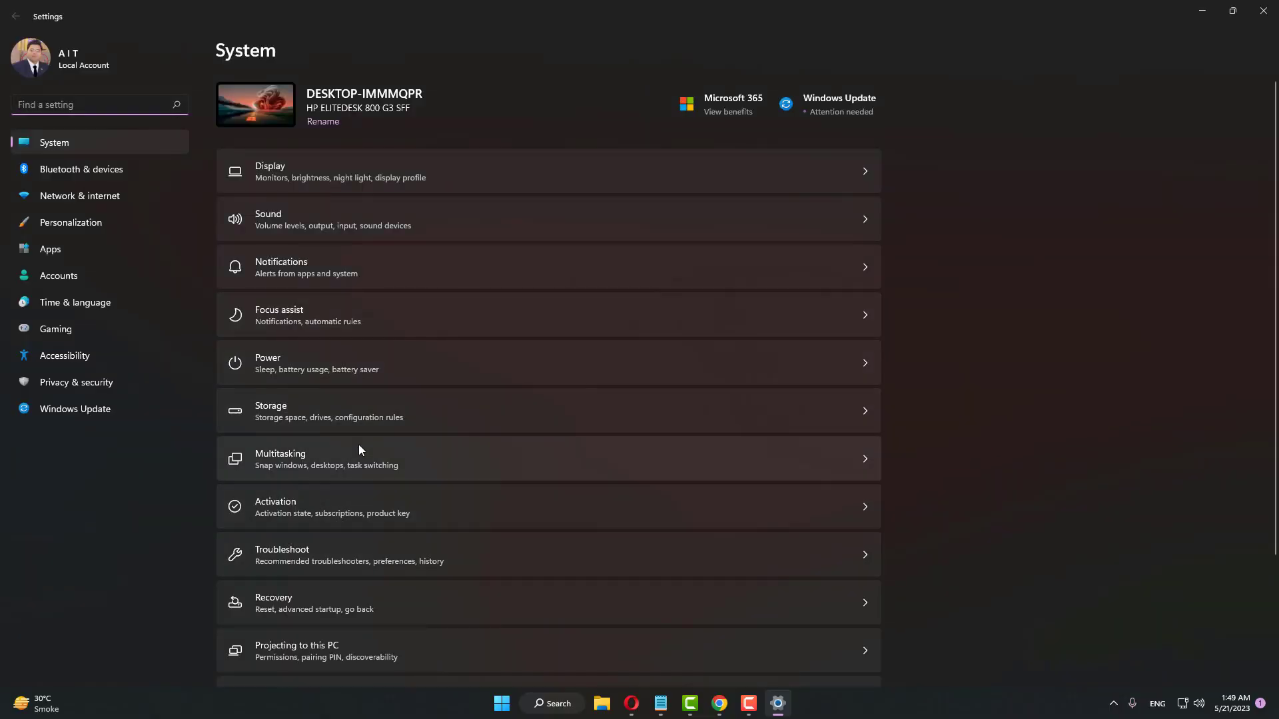
scroll(418, 406, down, 2)
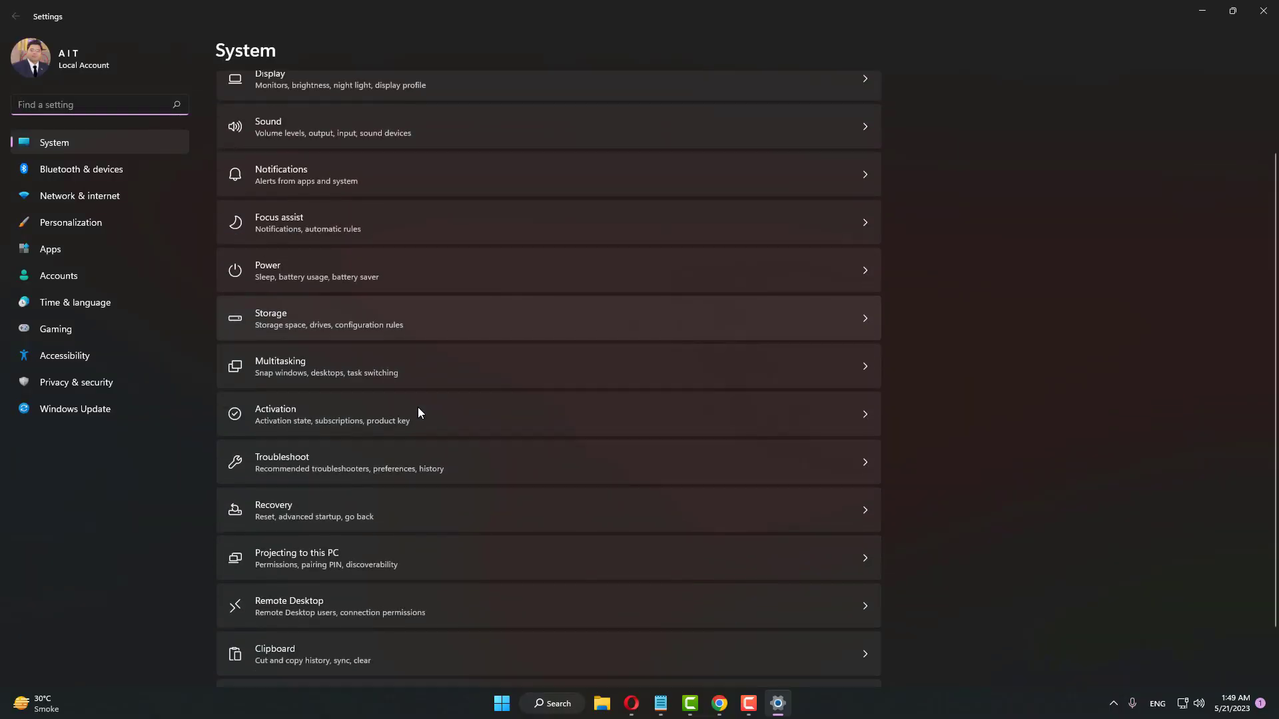
scroll(417, 407, down, 1)
scroll(418, 408, up, 3)
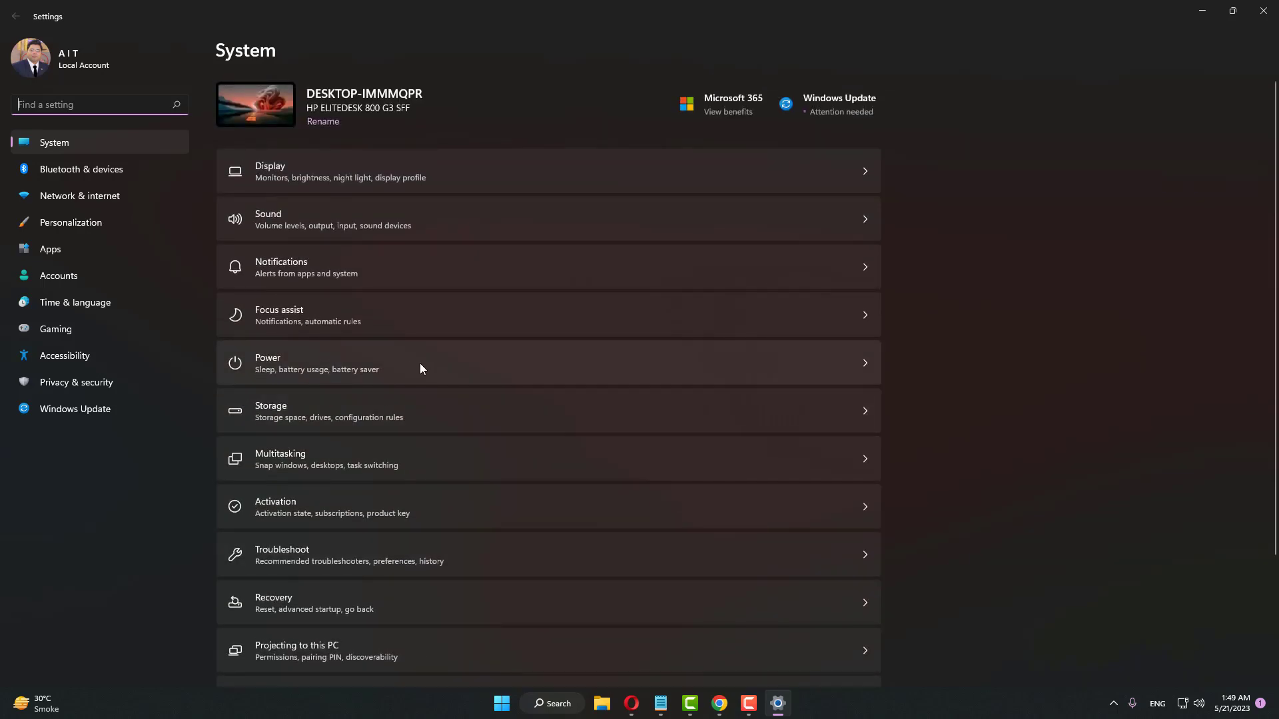
click(458, 368)
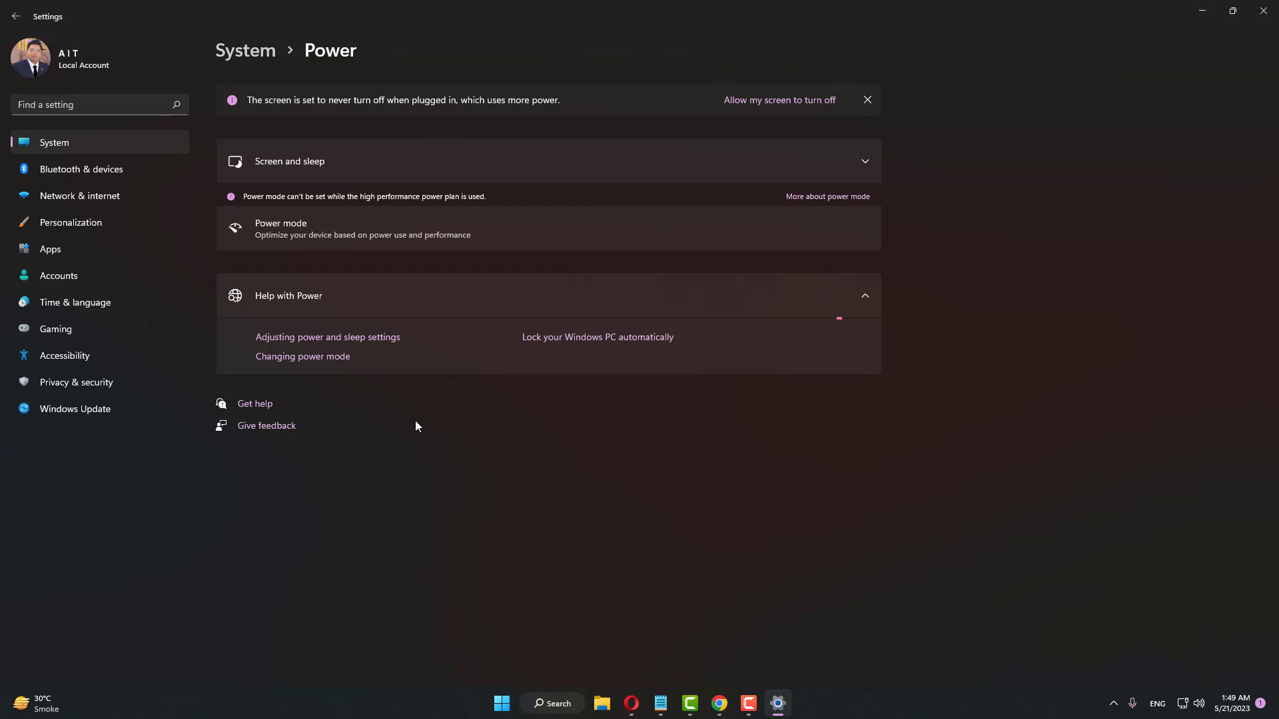
- Go to System > Troubleshoot > Other troubleshooters and run the Power troubleshooter
click(16, 17)
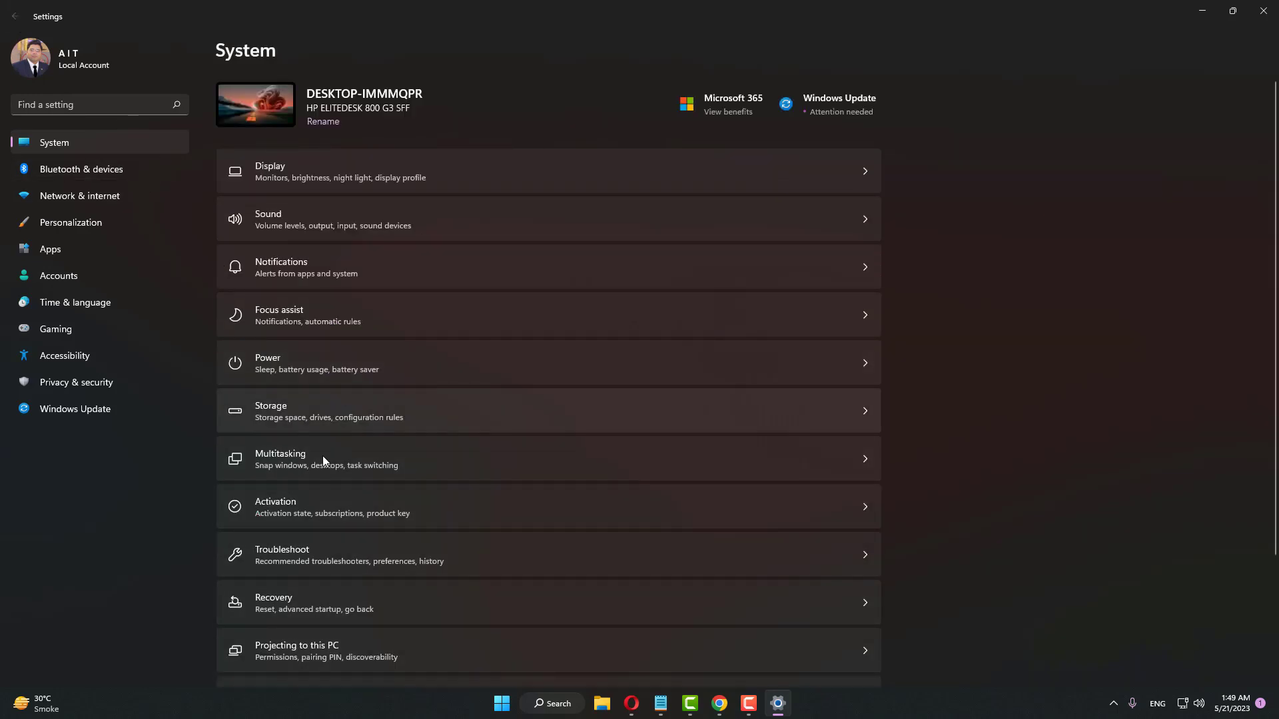
scroll(322, 459, down, 3)
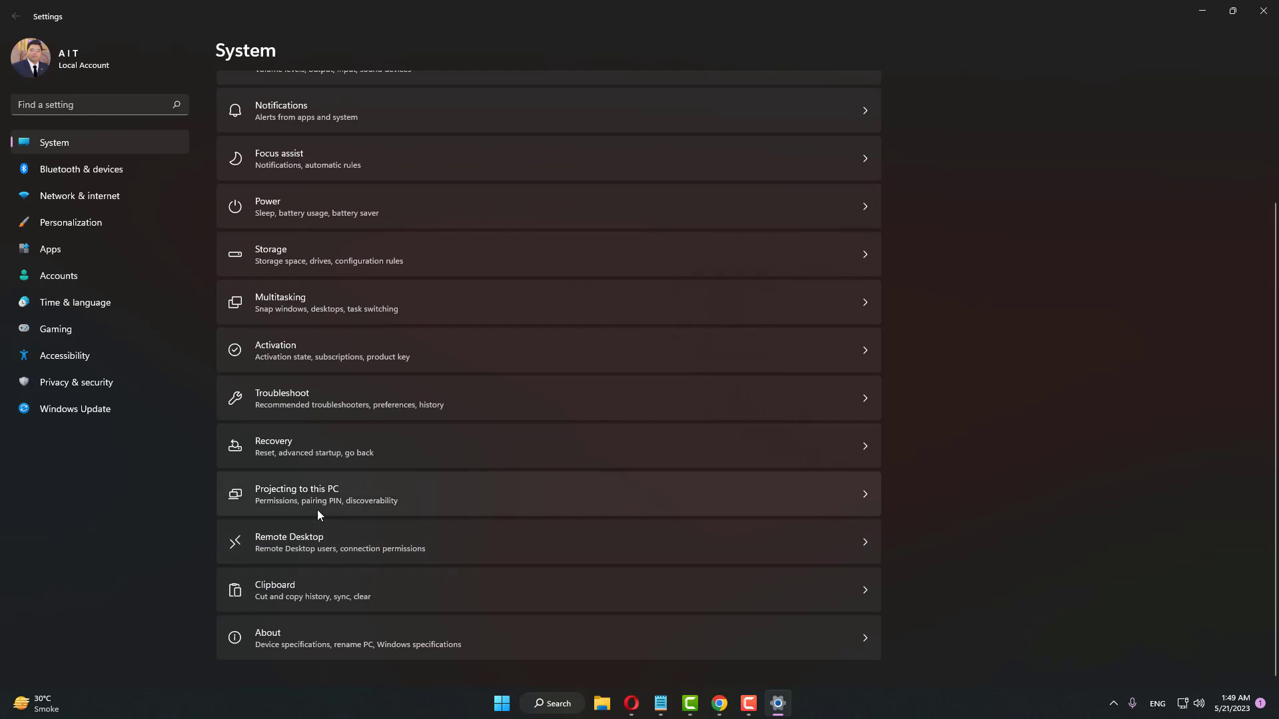
click(290, 405)
click(311, 206)
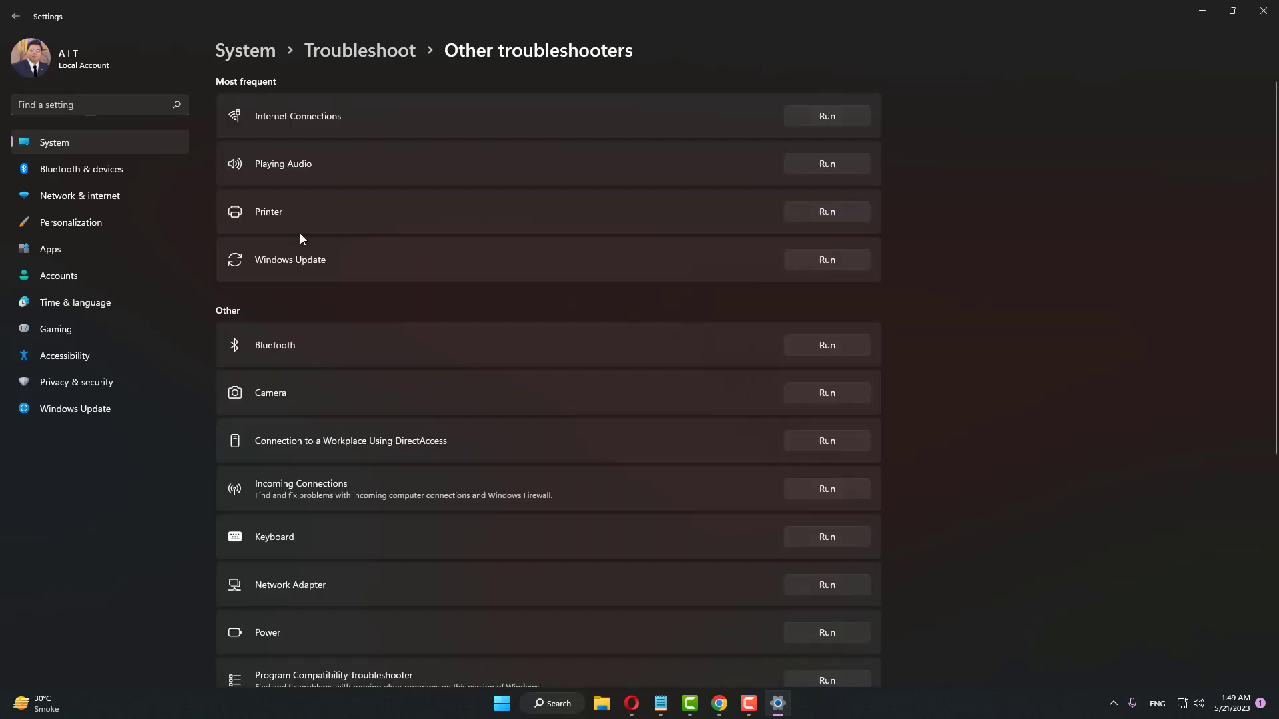
scroll(342, 498, down, 1)
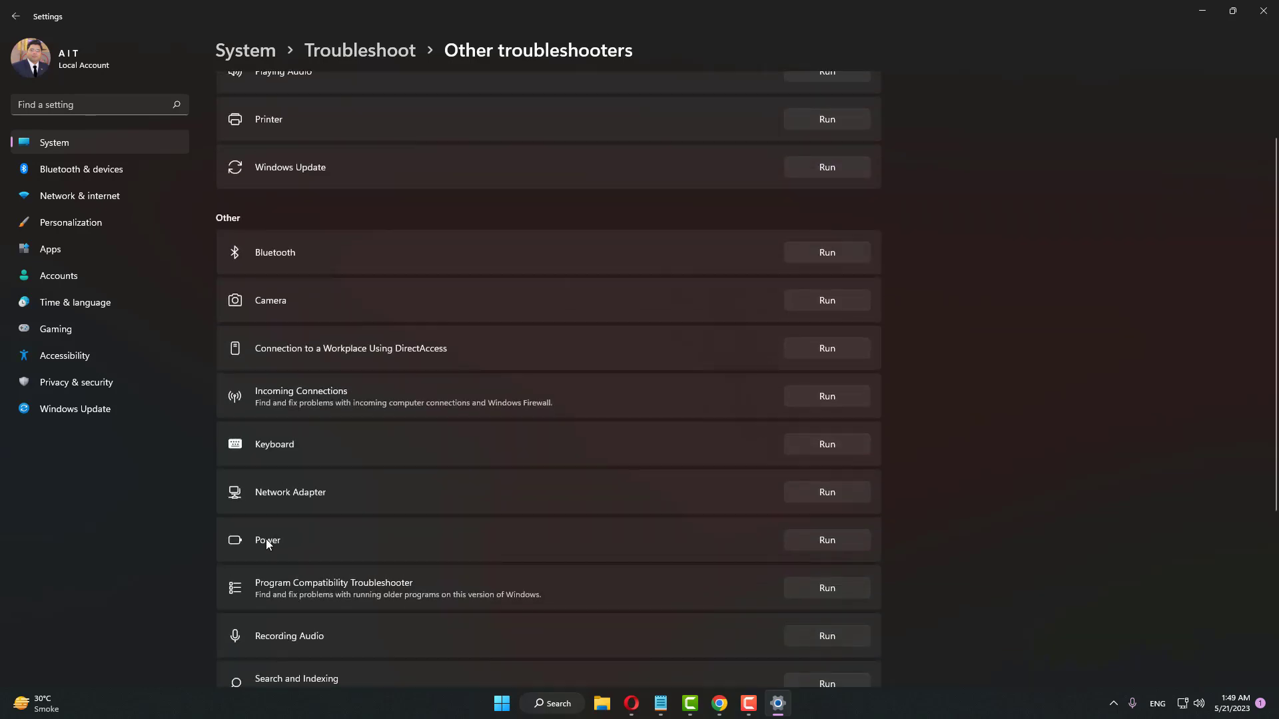
click(833, 541)
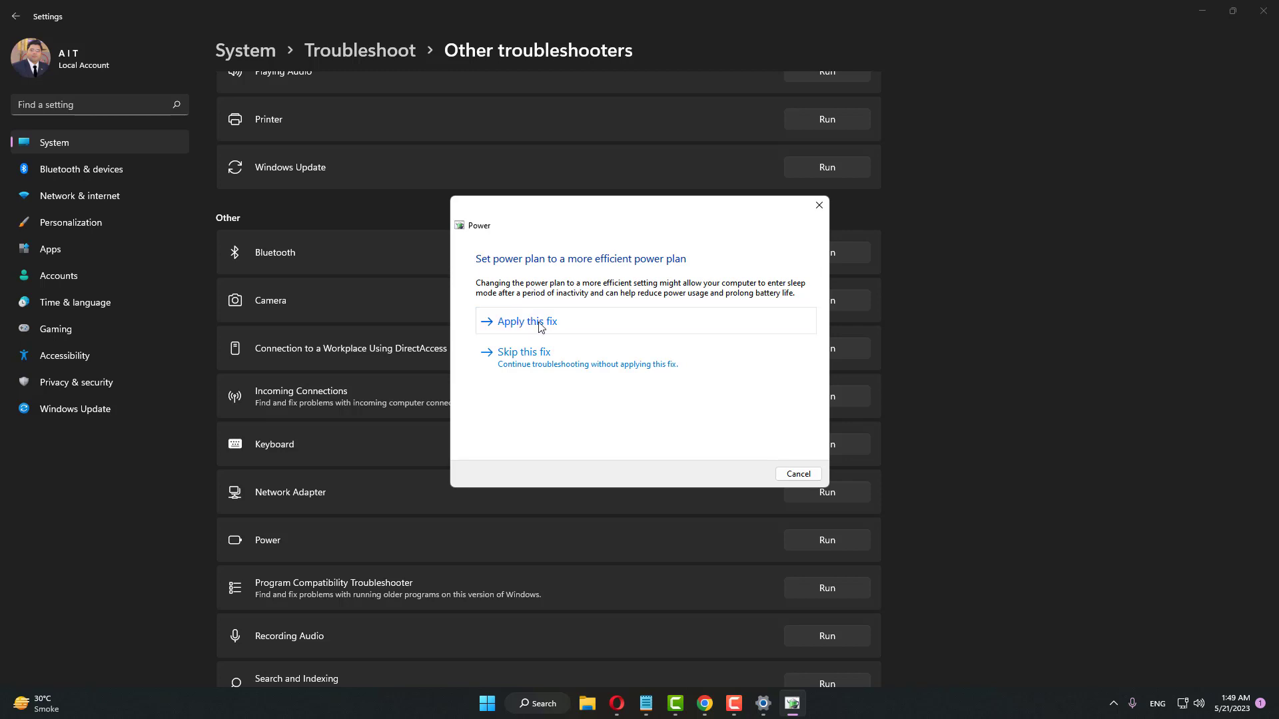
- Apply the more efficient power plan fix and close the finished troubleshooter
click(533, 324)
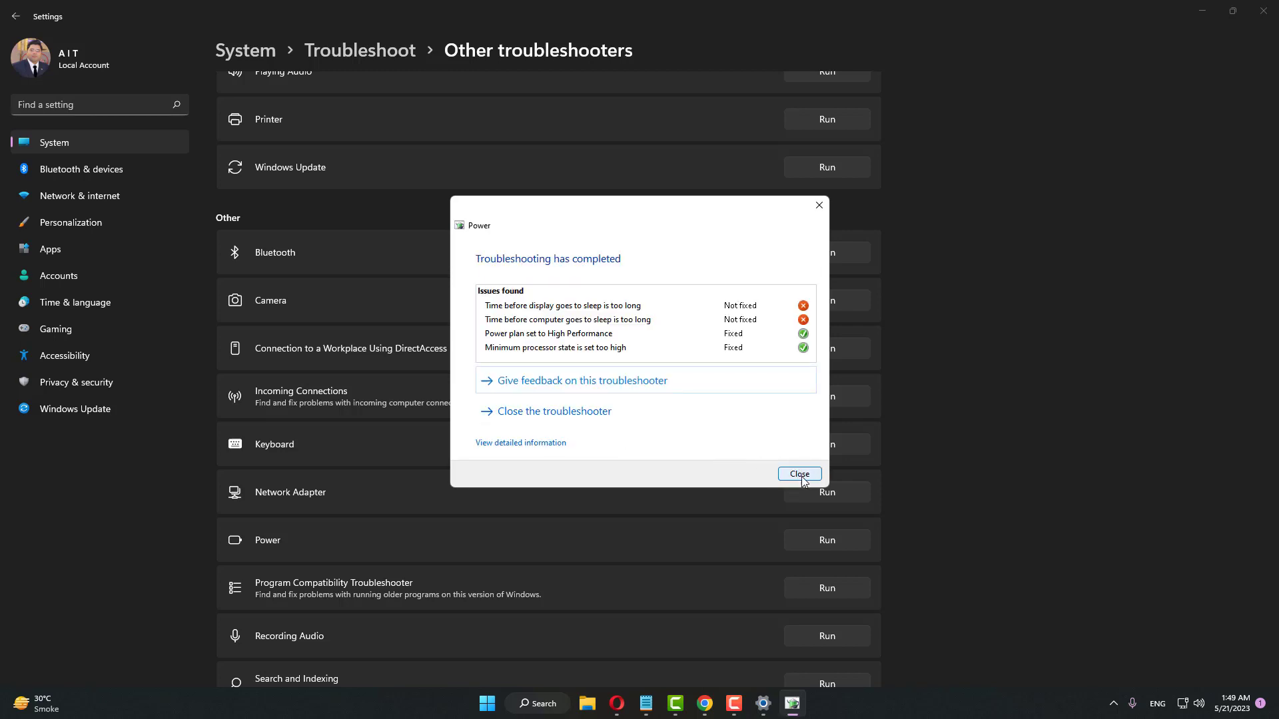
click(799, 474)
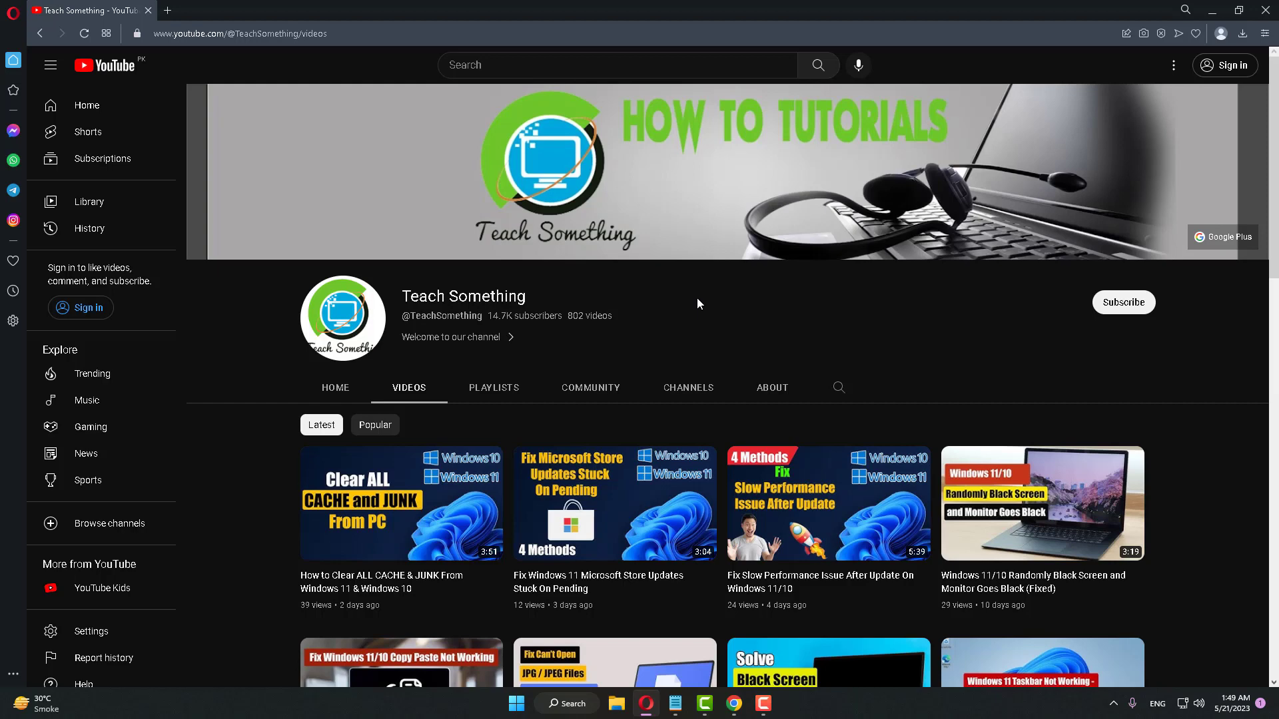
- Reopen Windows Settings from Start and go to System > Recovery
click(516, 704)
click(684, 313)
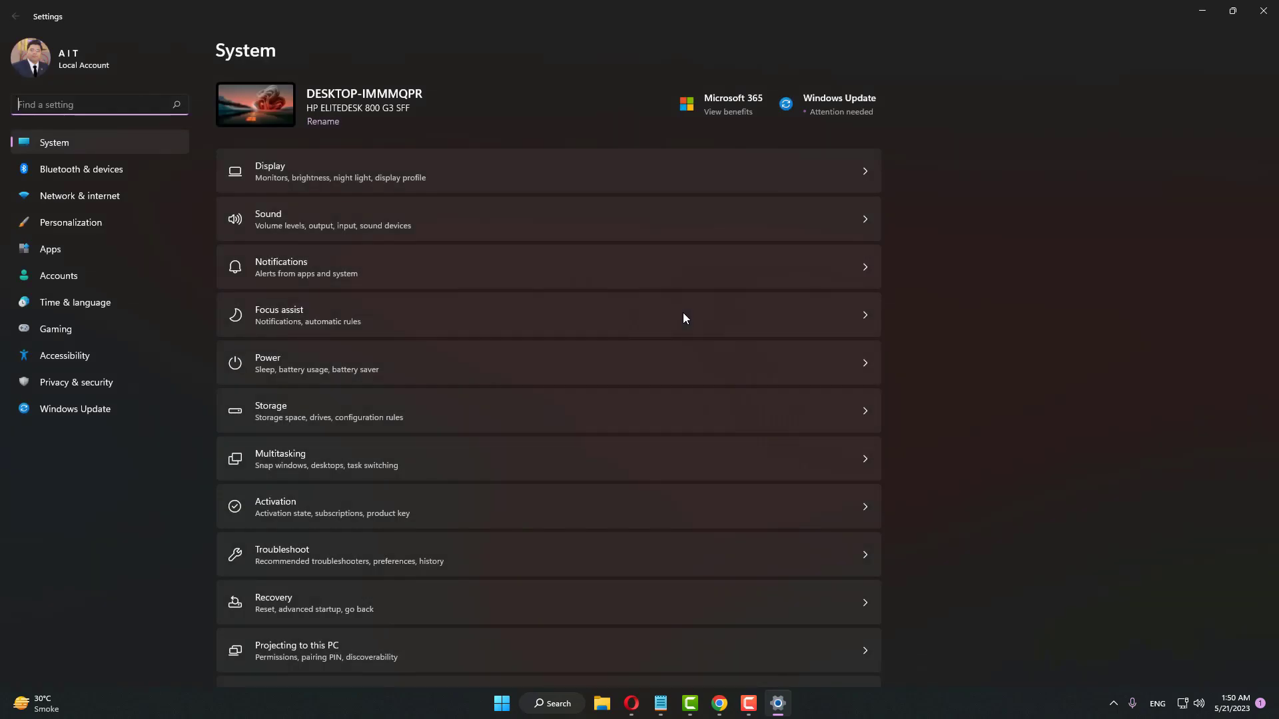
scroll(366, 466, down, 2)
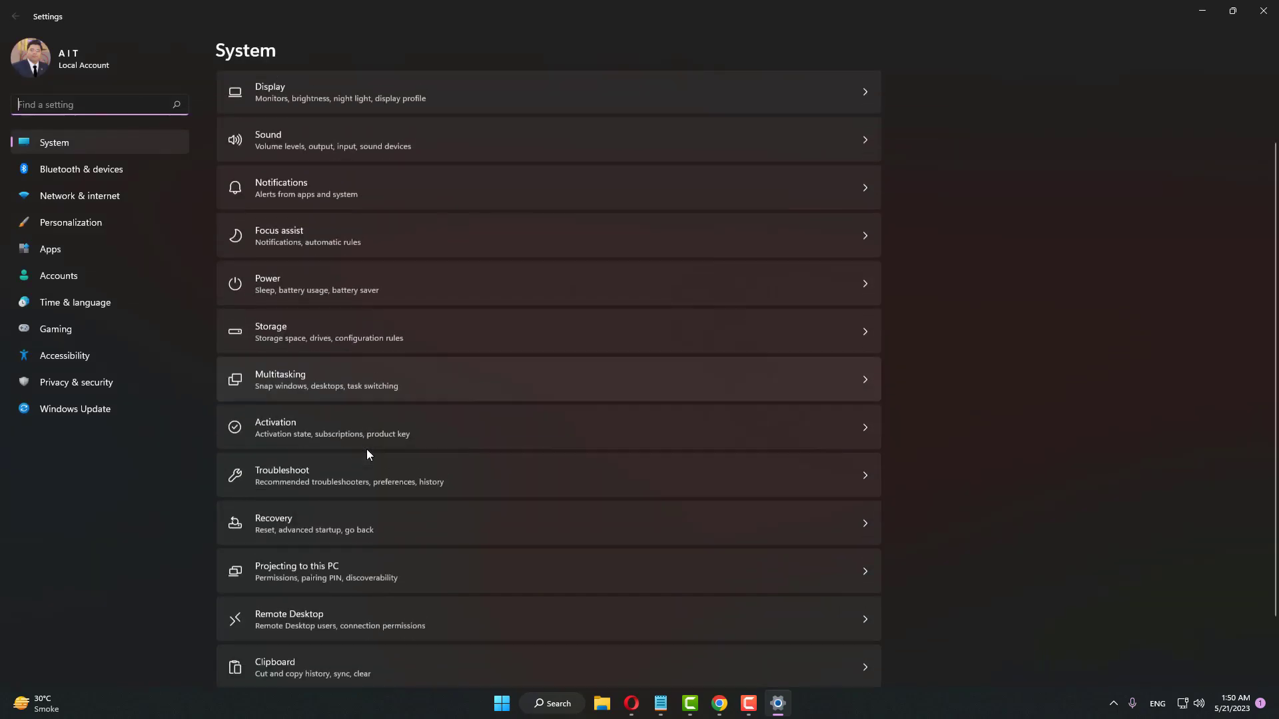
click(302, 516)
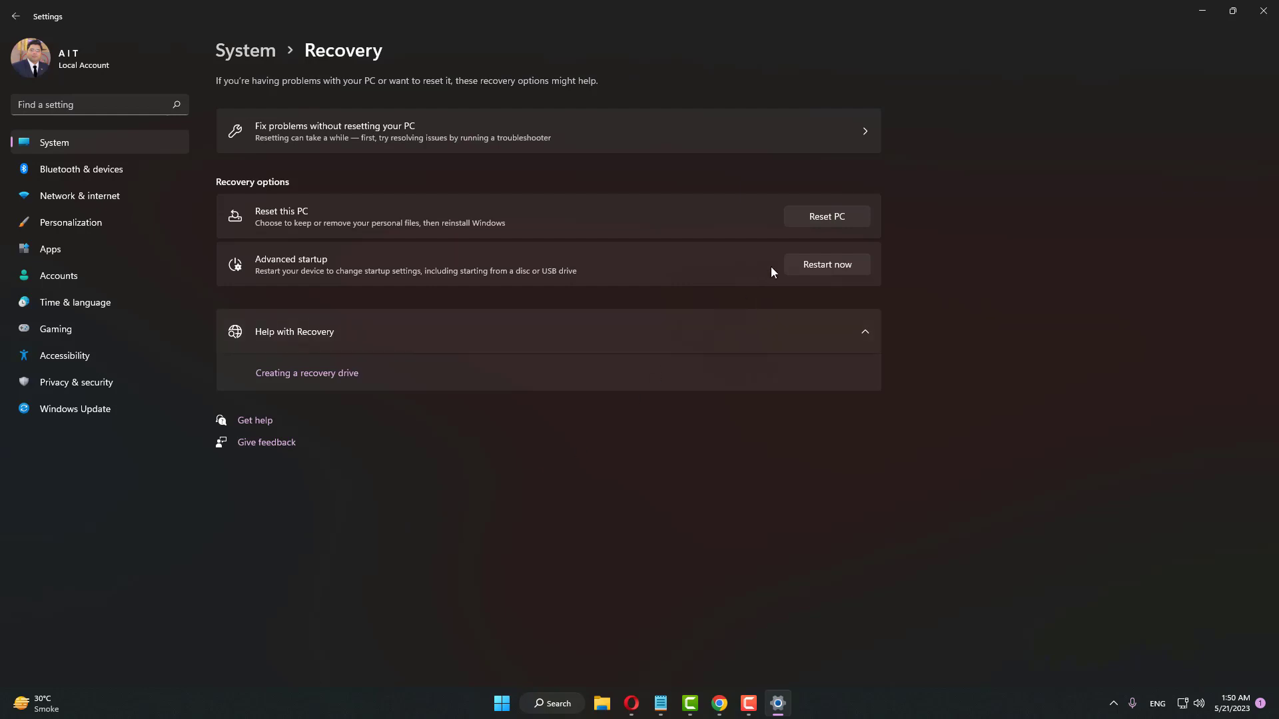
- Reset this PC with Keep my files and Cloud download, accept Additional settings, then return to Opera
click(822, 218)
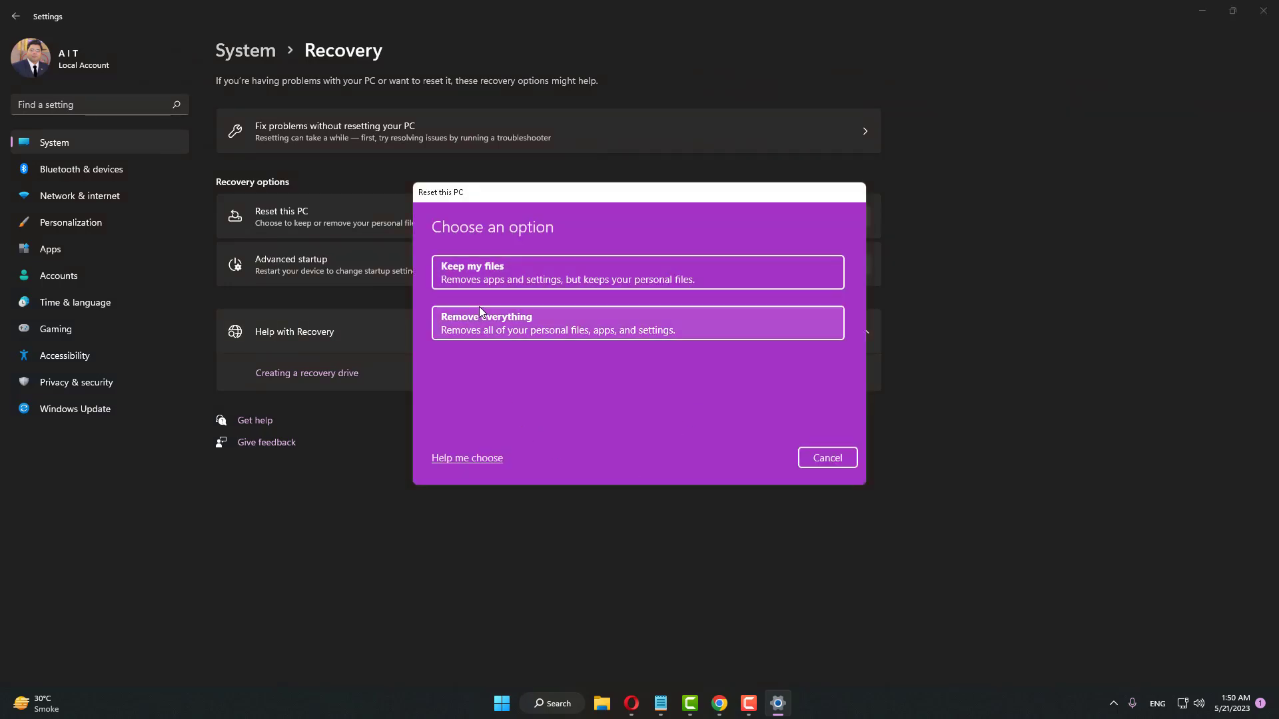
click(470, 273)
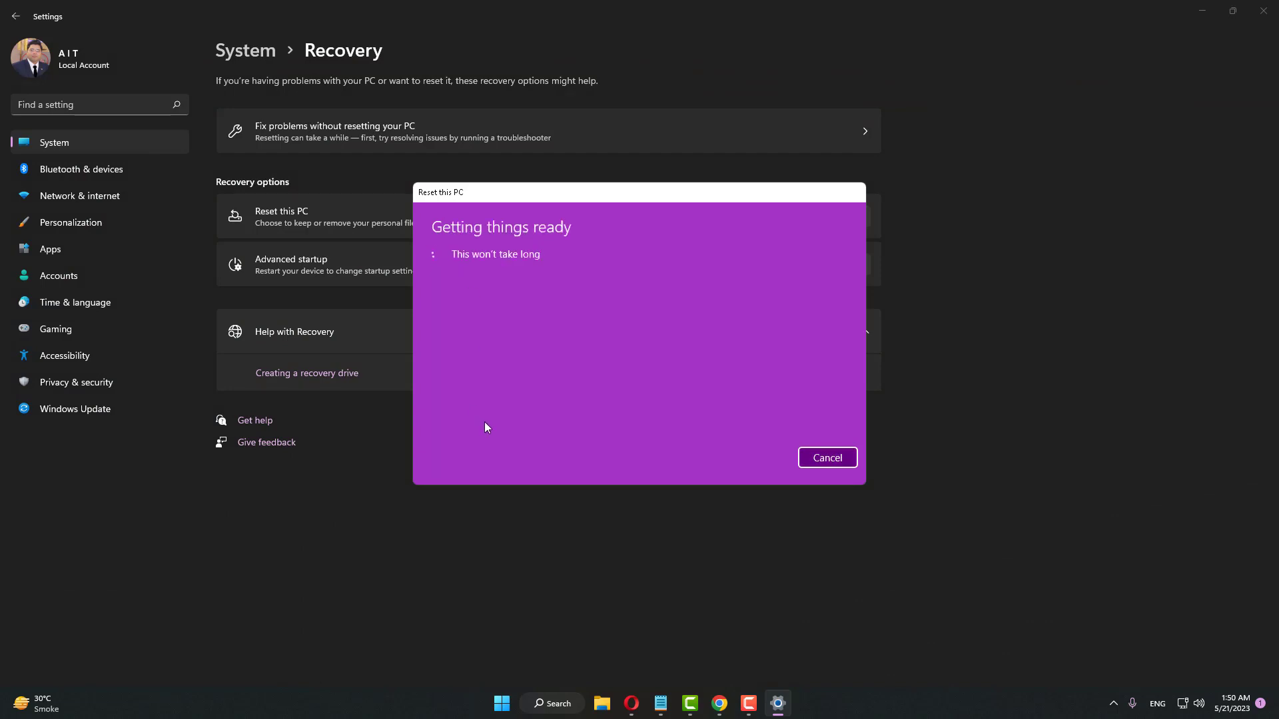
click(495, 257)
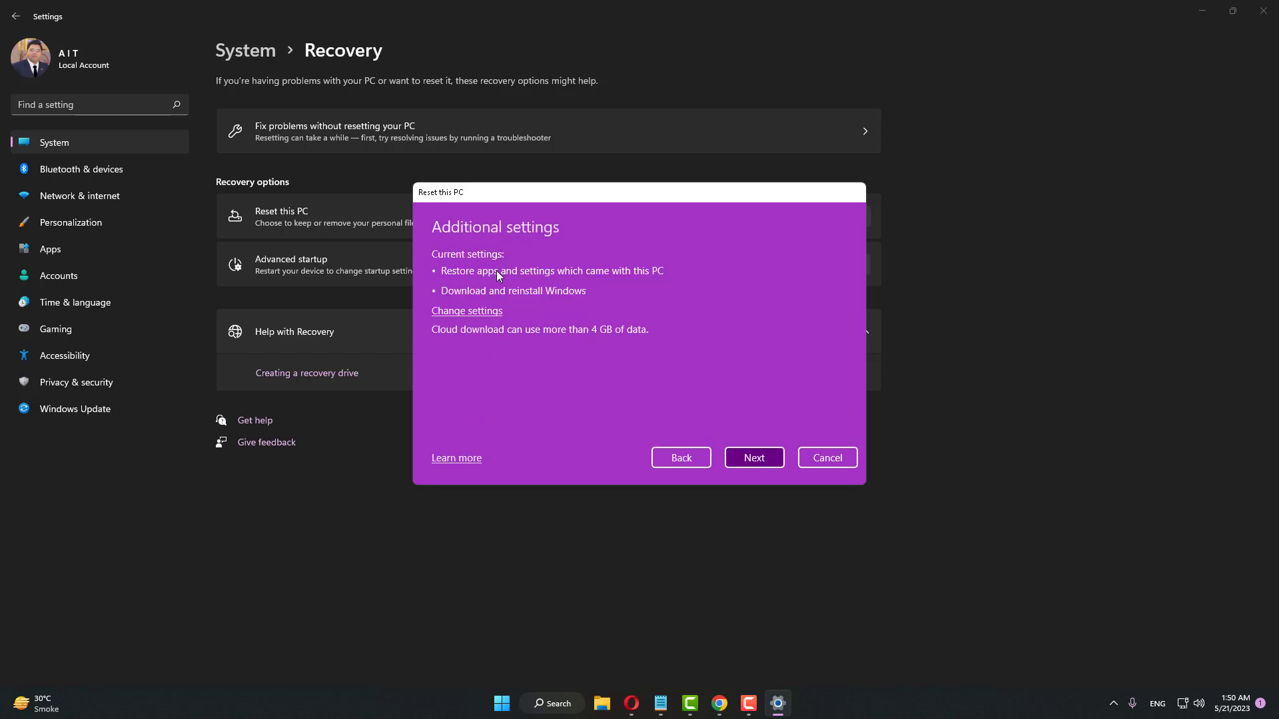
click(763, 460)
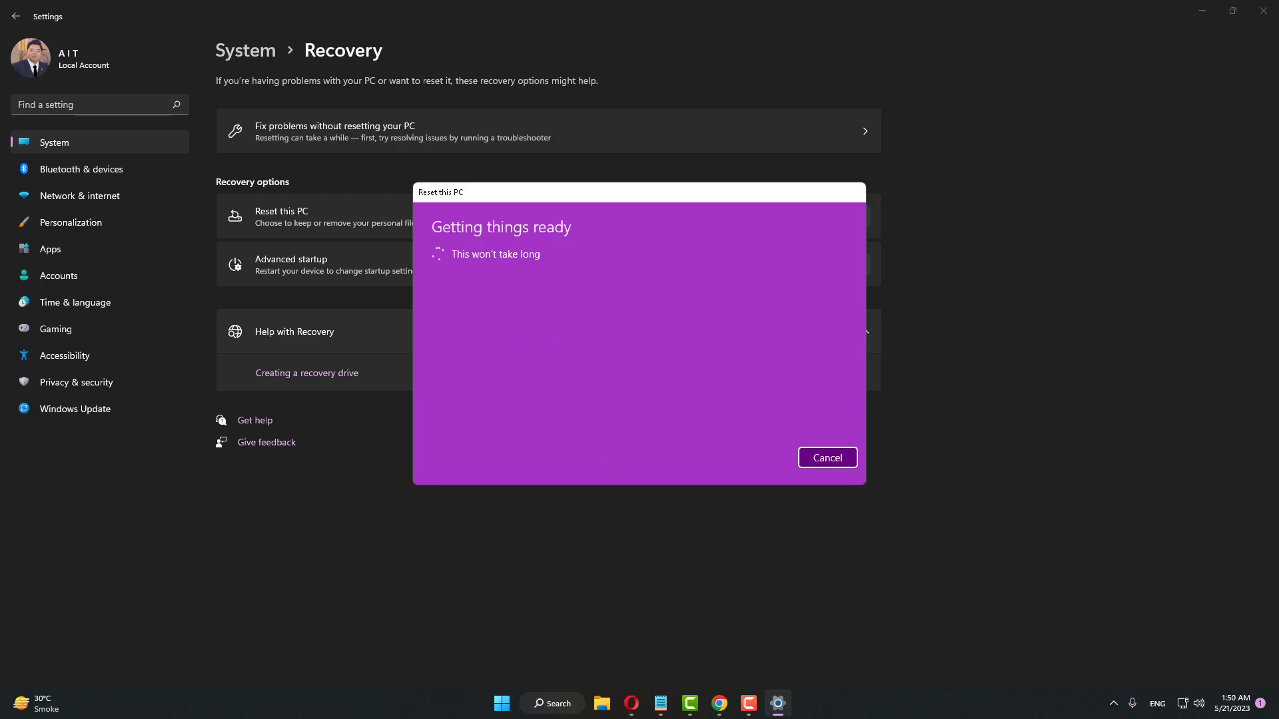
click(631, 704)
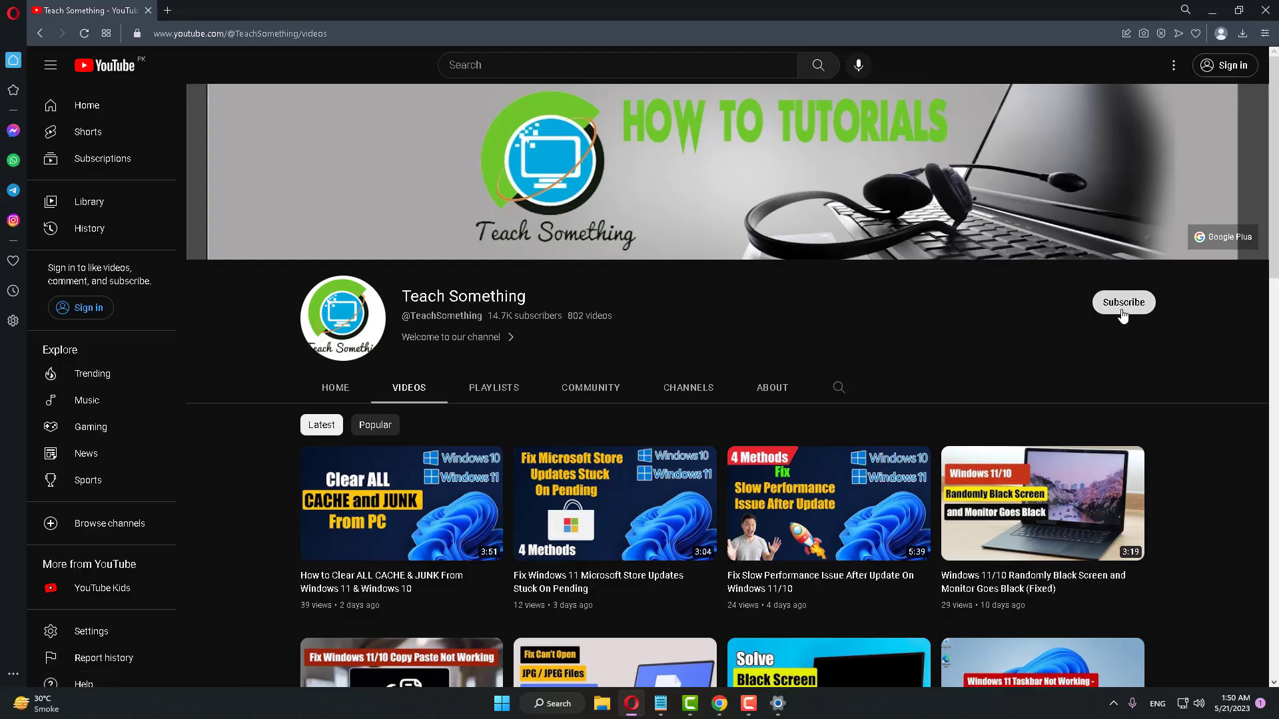